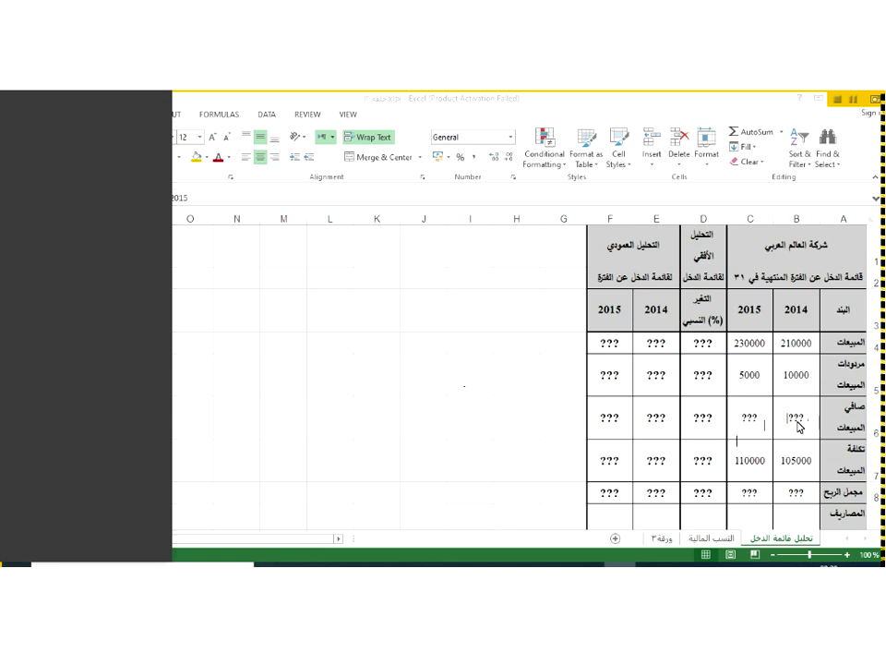
Calculate 2014 net sales in B6 with the formula =B4-B5 and fill it across to C6 for 2015
left_click(794, 416)
key("ctrl+c")
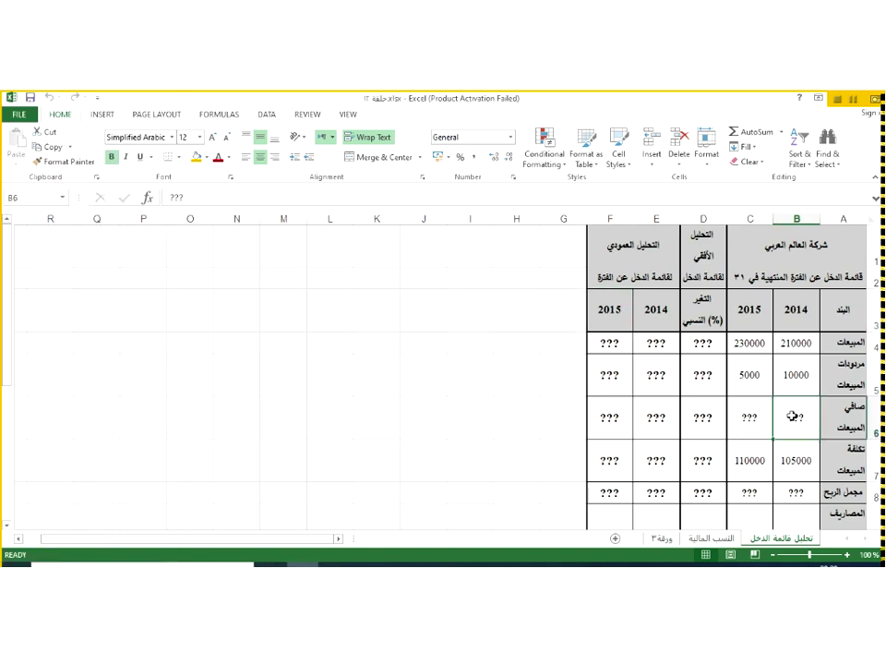
type("=")
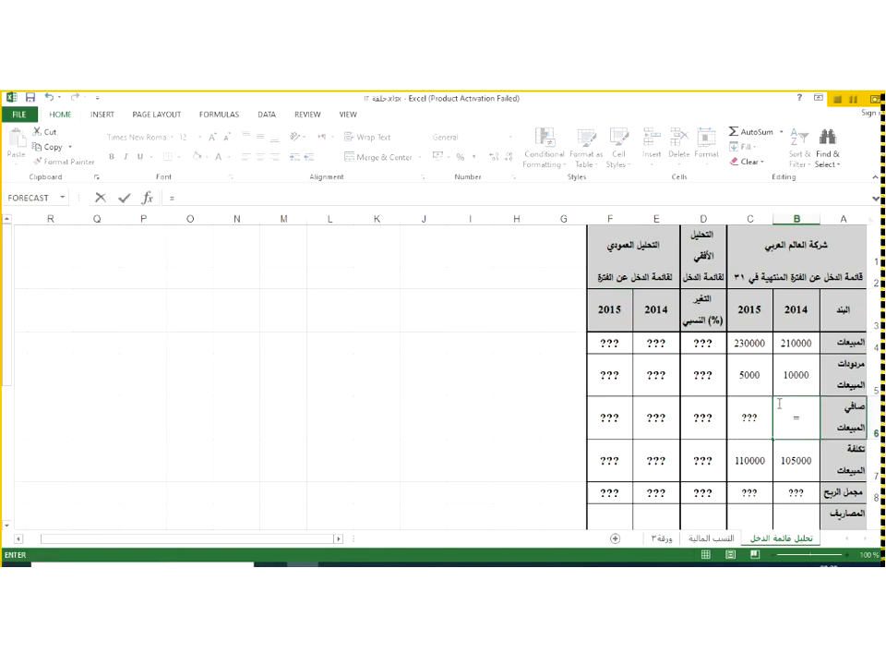
left_click(802, 344)
type("-")
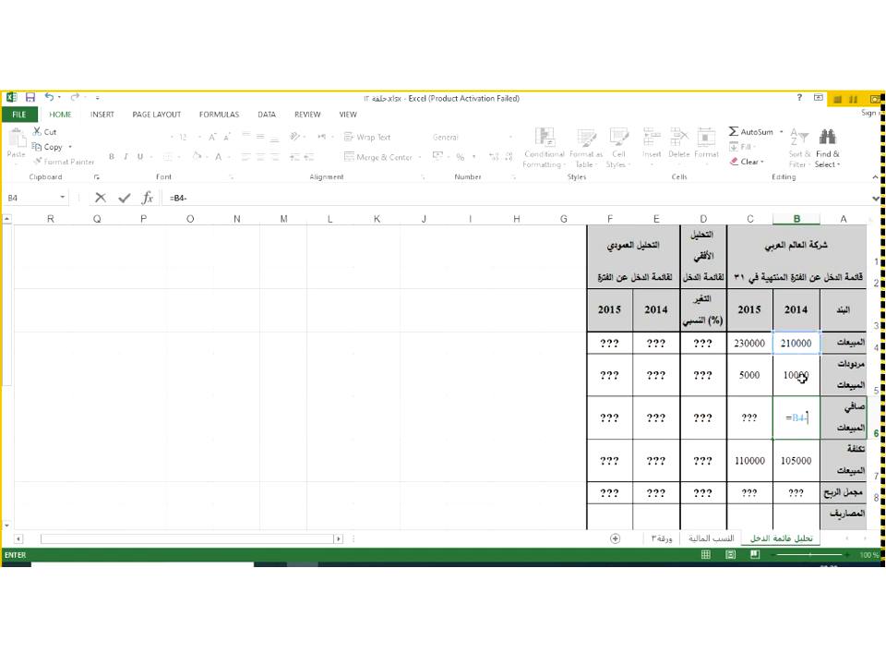
left_click(802, 376)
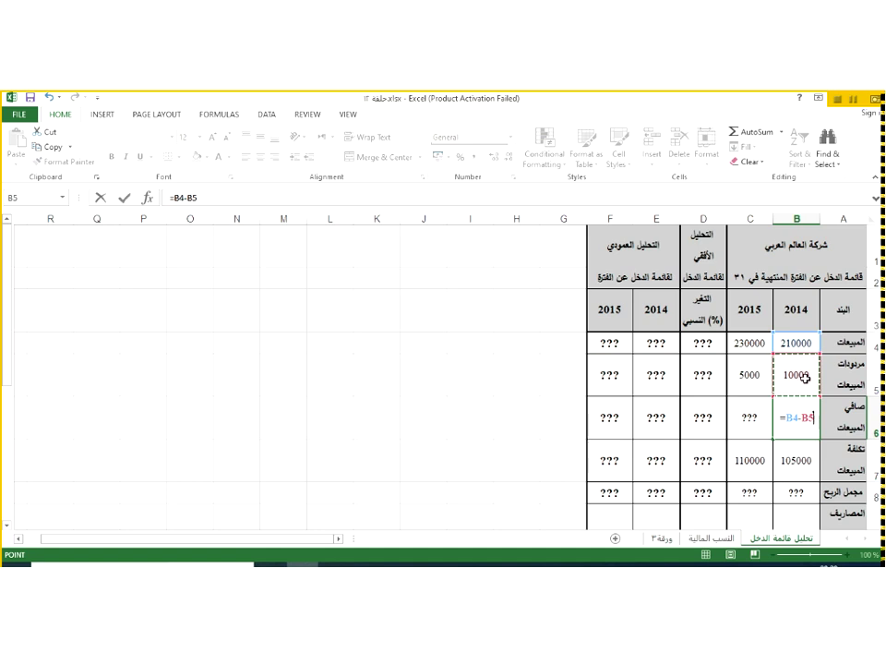
left_click(795, 408)
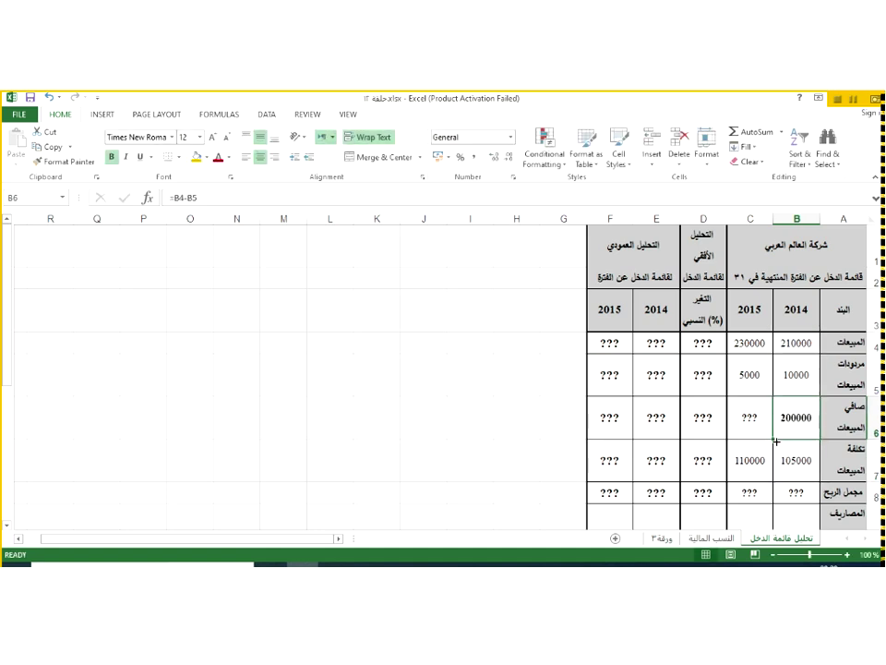
left_click_drag(773, 441, 756, 461)
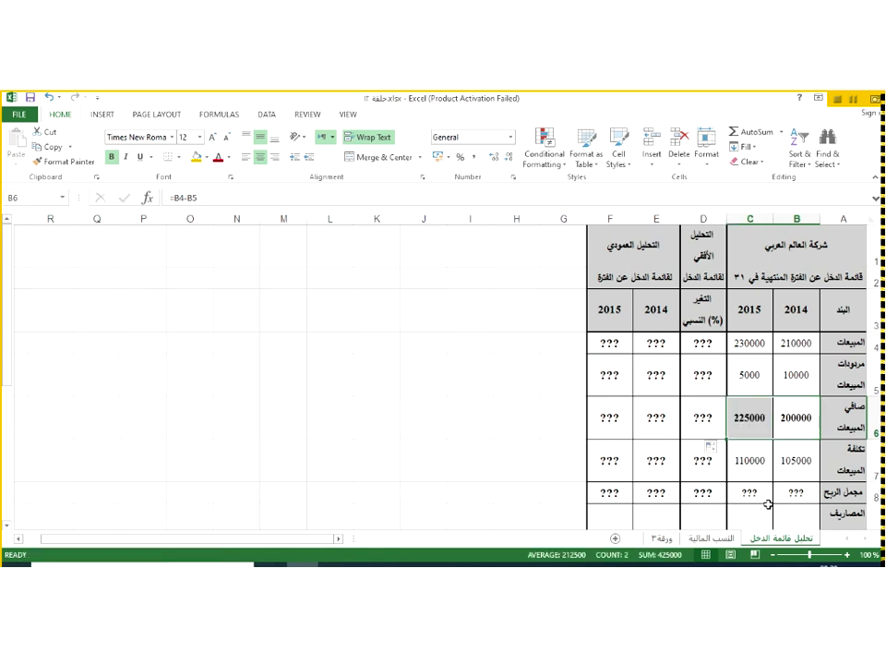
Calculate 2014 gross profit in B8 with the formula =B6-B7 and fill it across to C8 for 2015
left_click(792, 495)
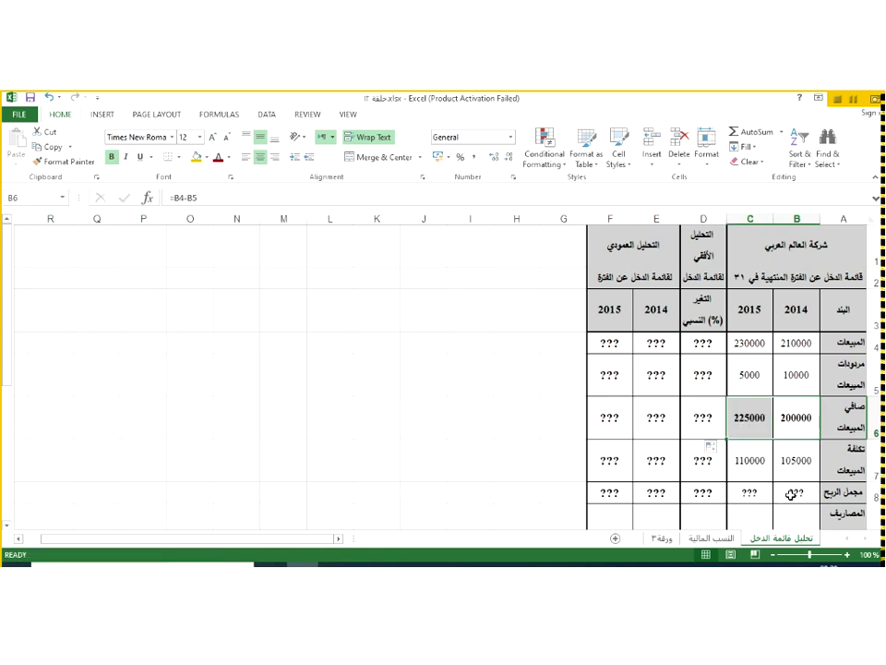
left_click(791, 495)
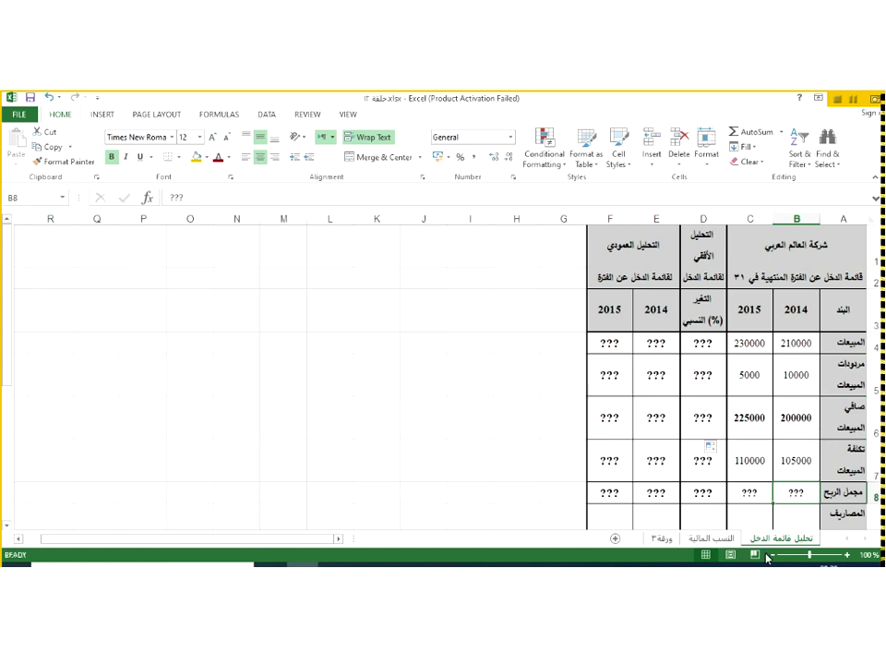
type("=")
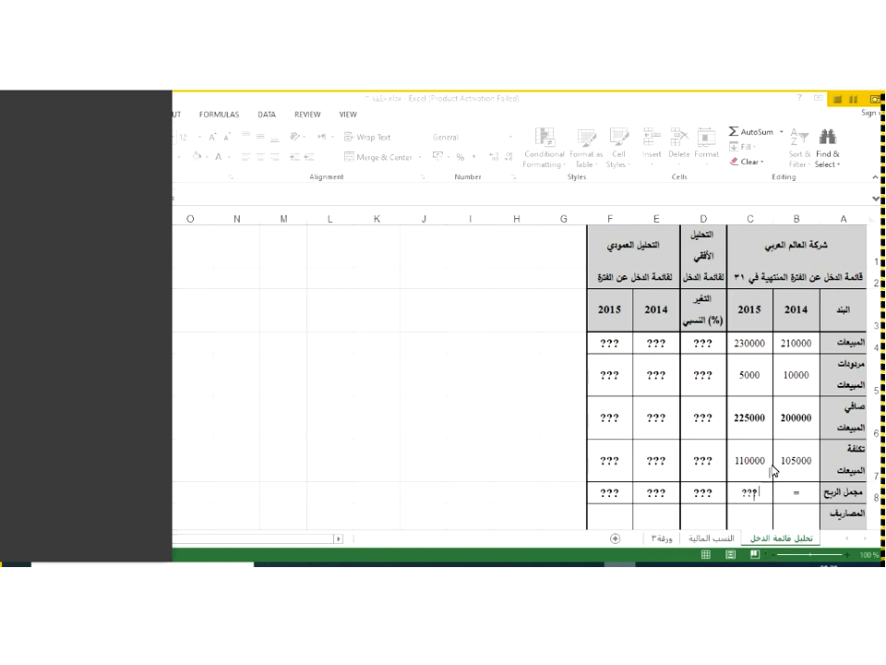
left_click(798, 420)
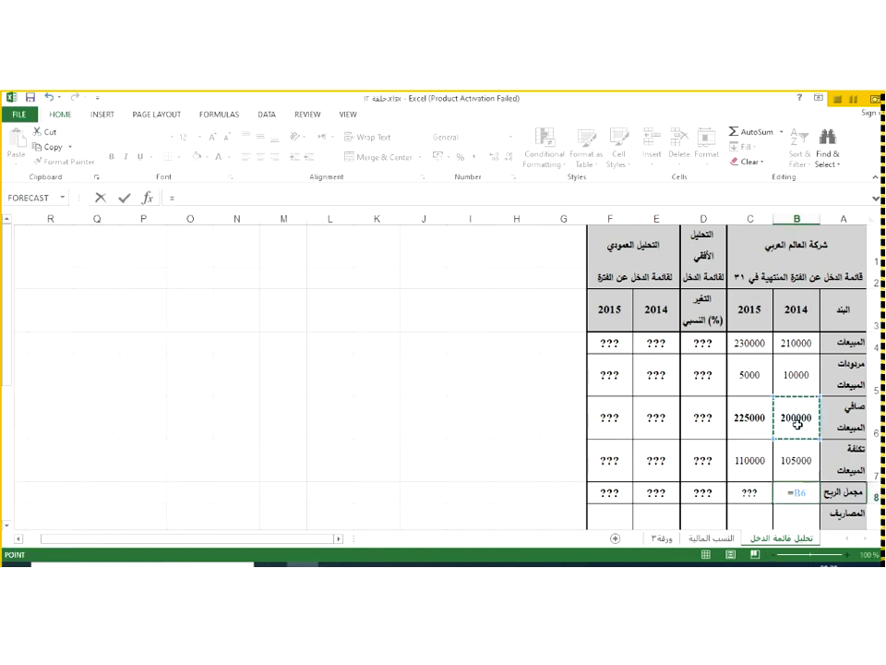
type("-")
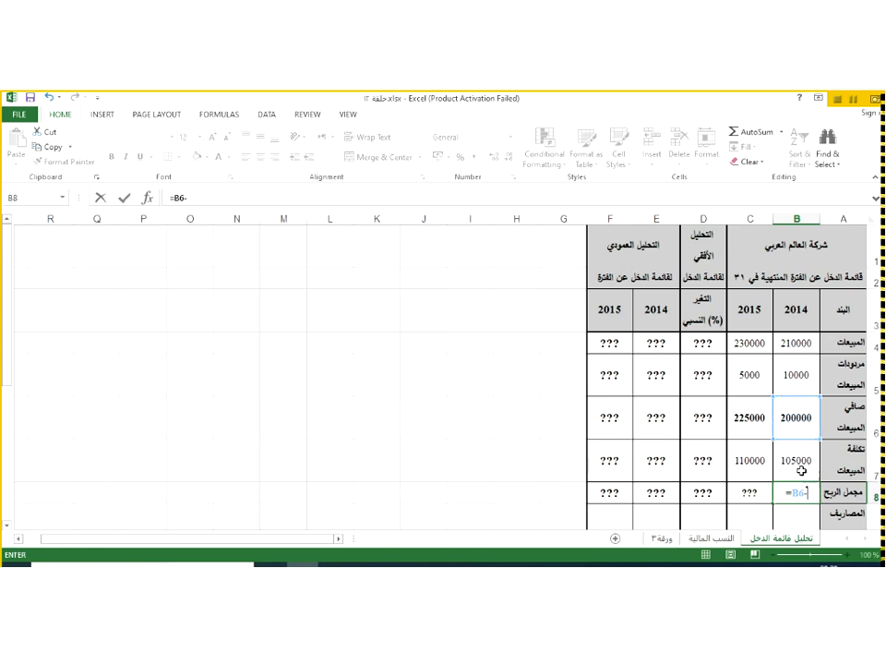
left_click(800, 469)
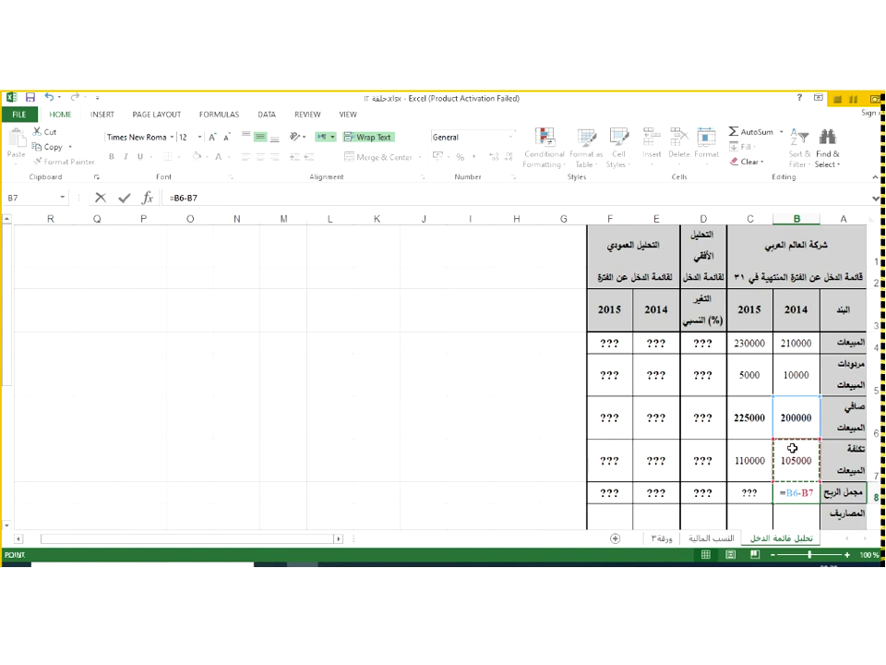
key("Return")
left_click(768, 461)
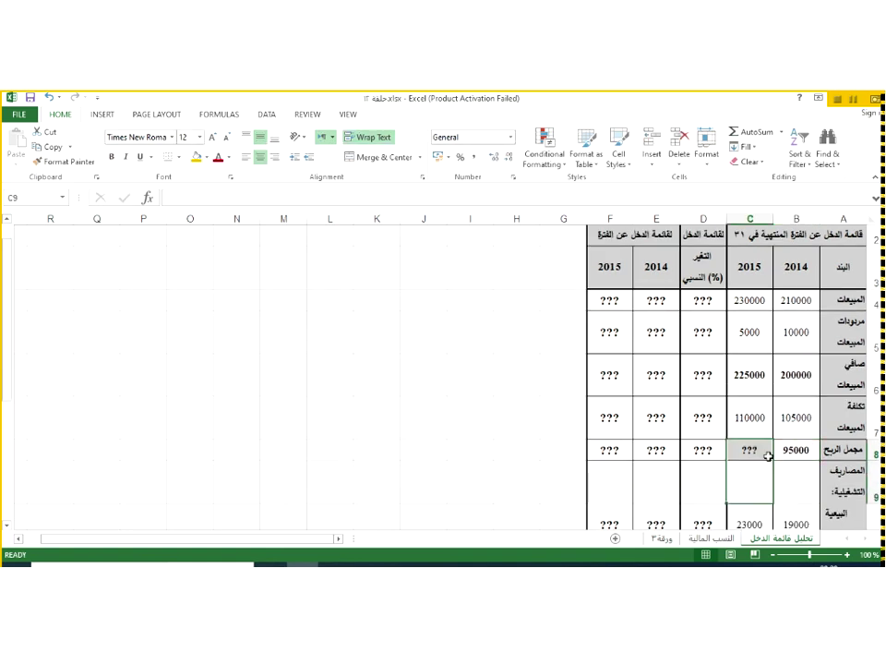
left_click(781, 451)
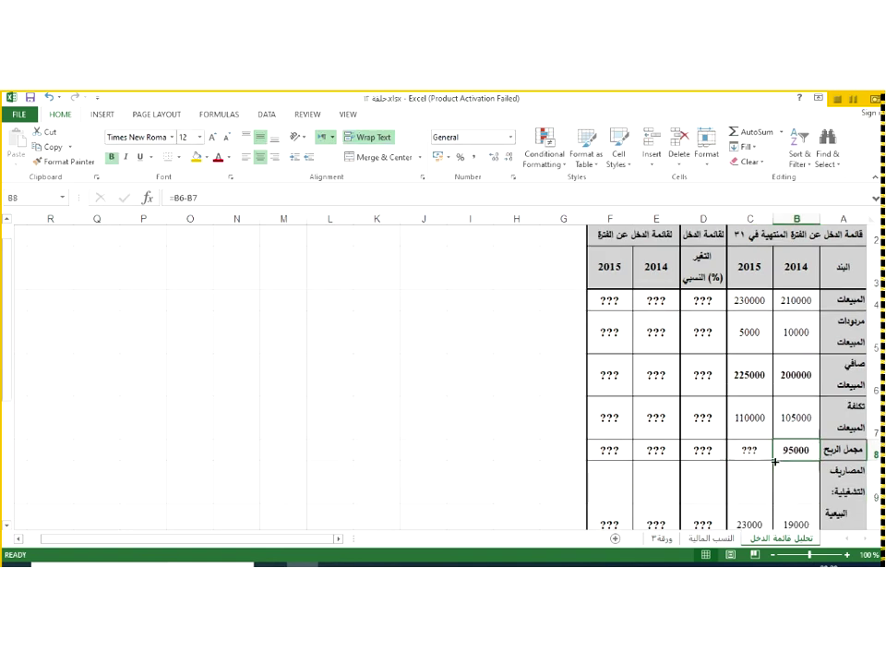
left_click_drag(776, 461, 750, 457)
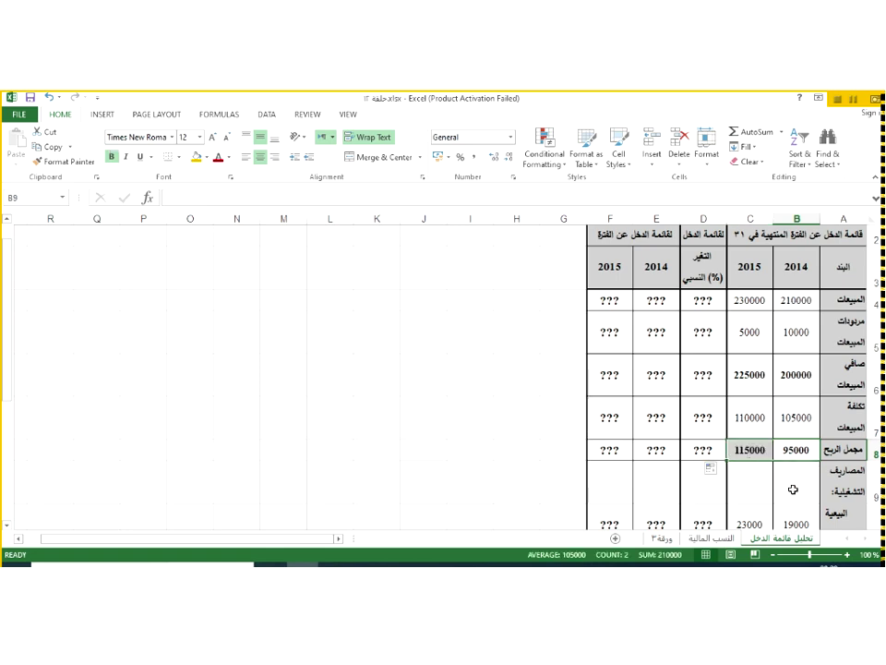
Total the 2014 operating expenses in B12 with =SUM(B10:B11) and fill the formula across to C12 for 2015
left_click(794, 490)
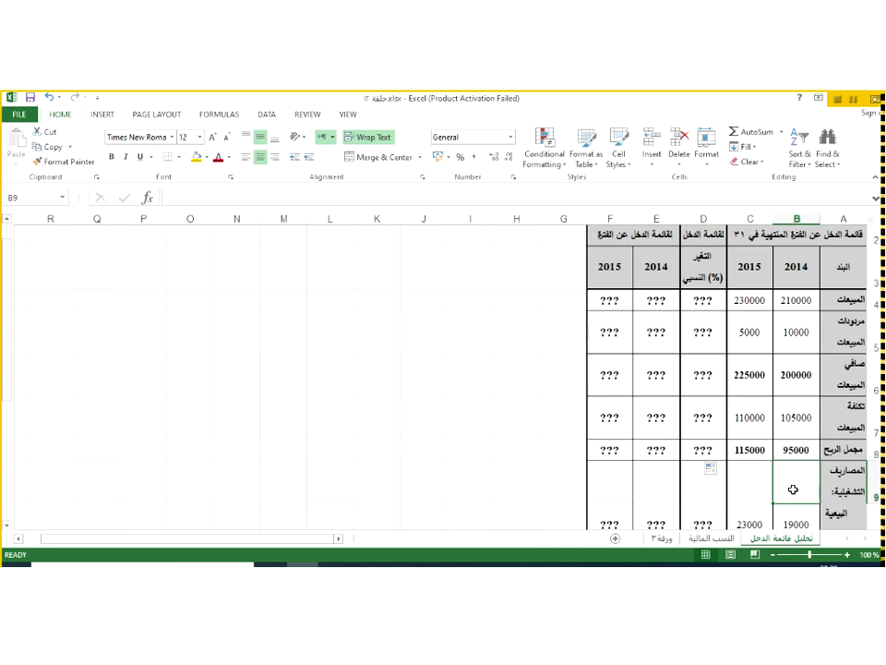
key("Down")
key("Down")
key("Down")
key("ctrl+b")
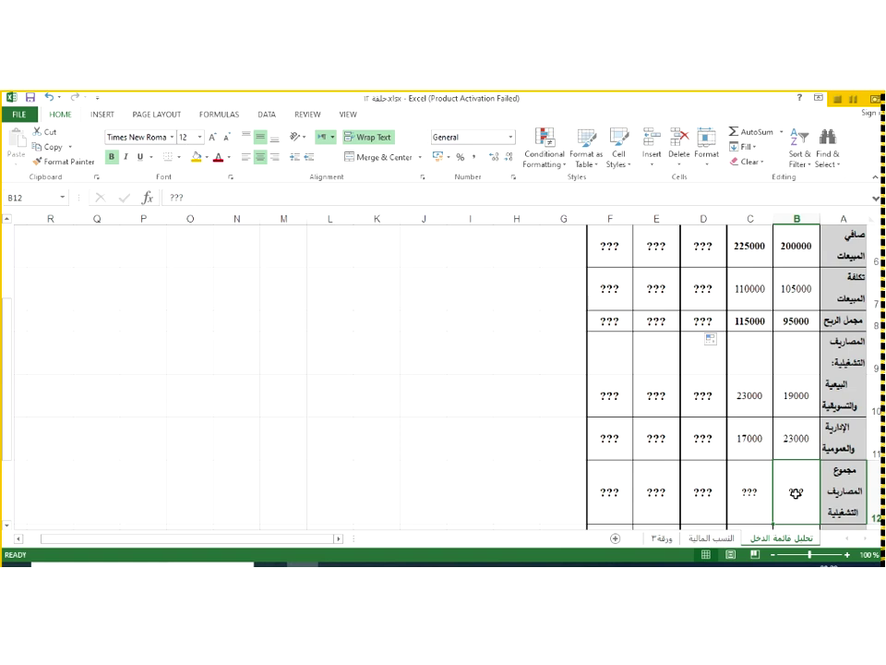
left_click(741, 132)
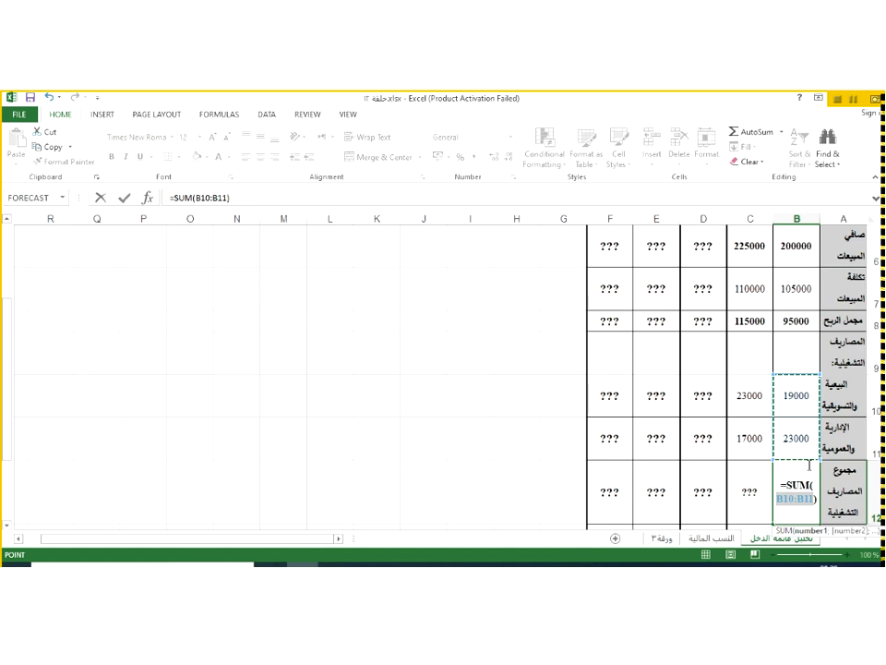
key("Return")
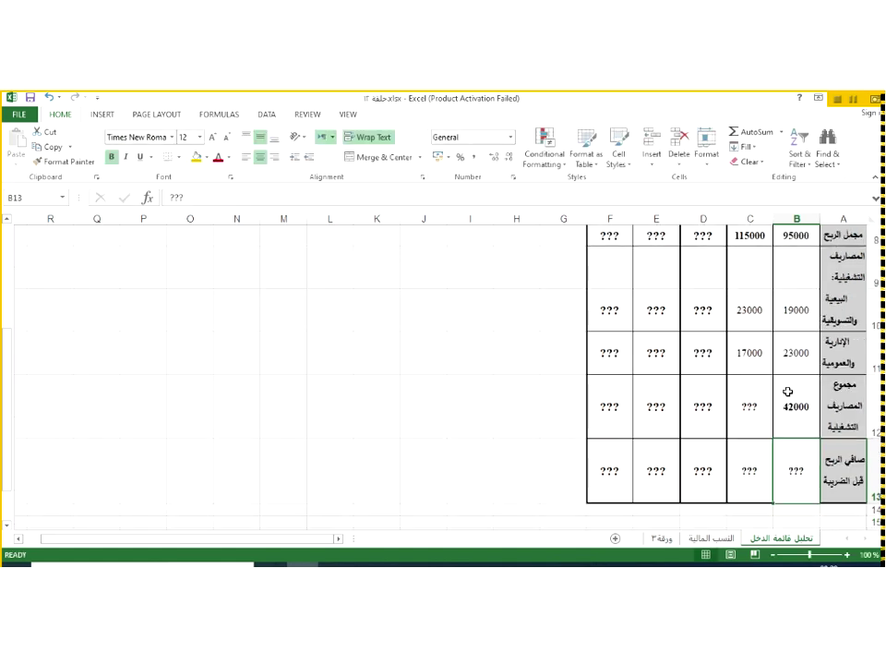
left_click(777, 432)
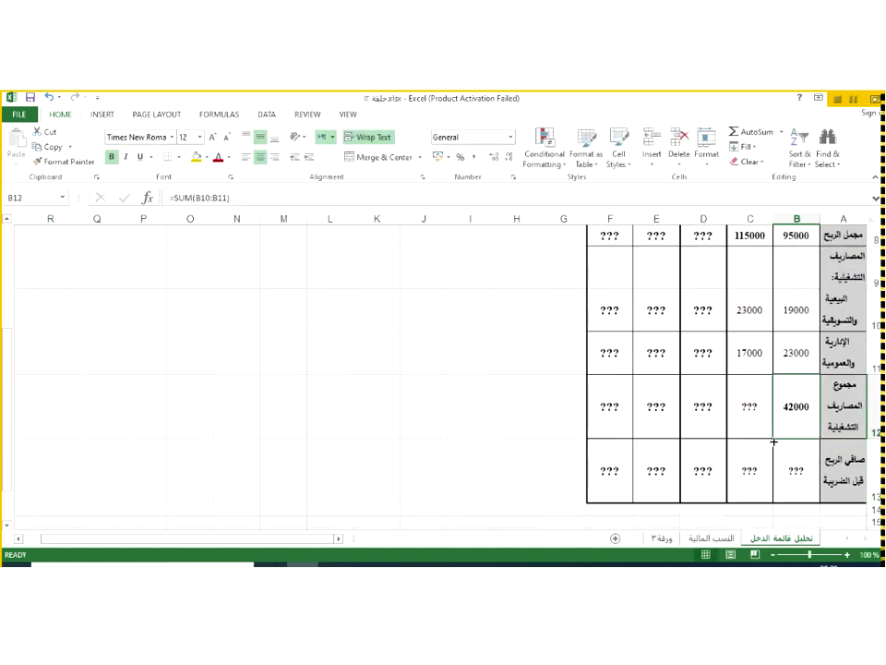
left_click_drag(757, 432, 746, 431)
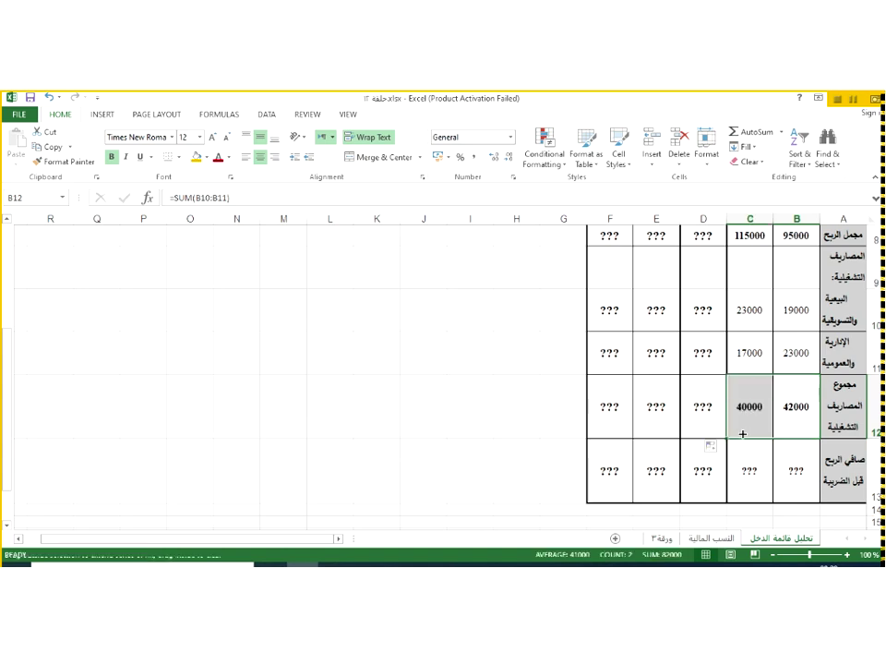
Calculate 2014 net profit before tax in B13 with =B8-B12 and fill the formula across to C13
left_click(796, 469)
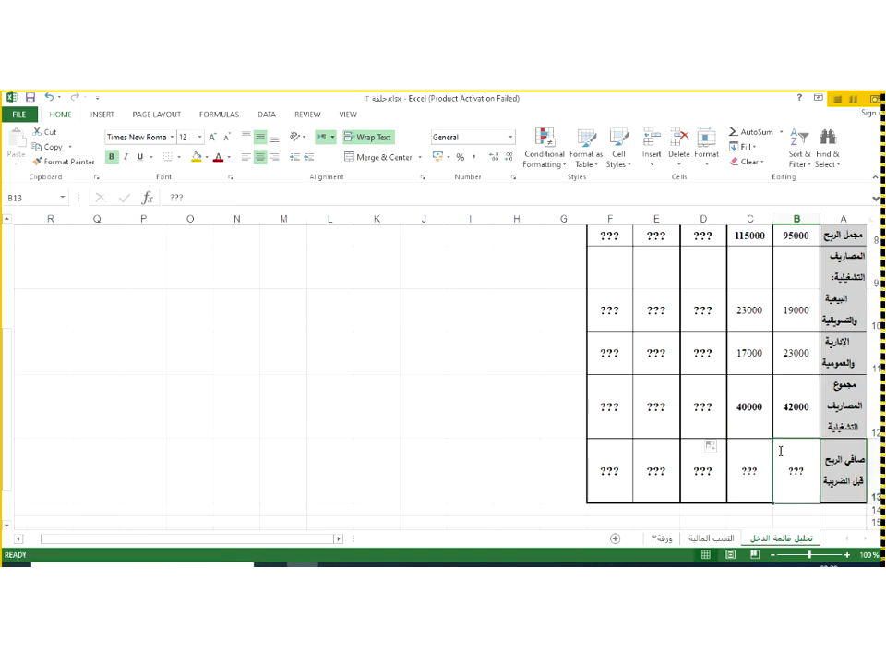
type("=")
left_click(797, 236)
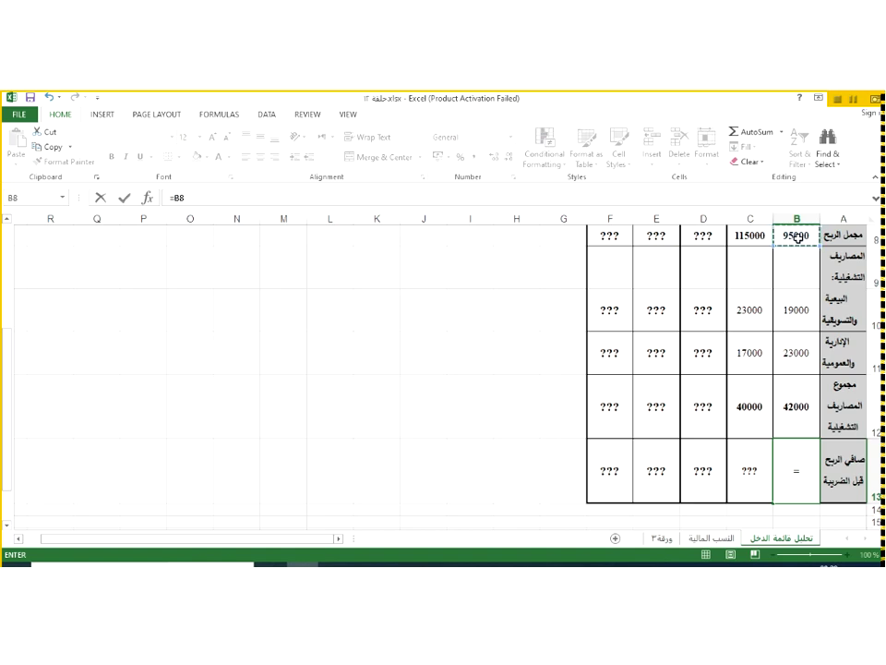
type("-")
left_click(793, 403)
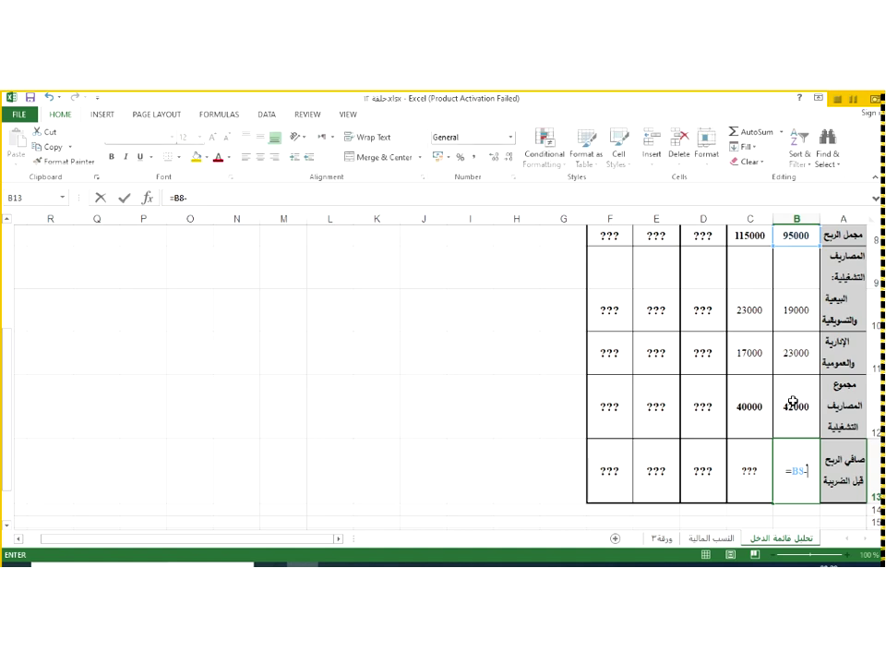
key("Return")
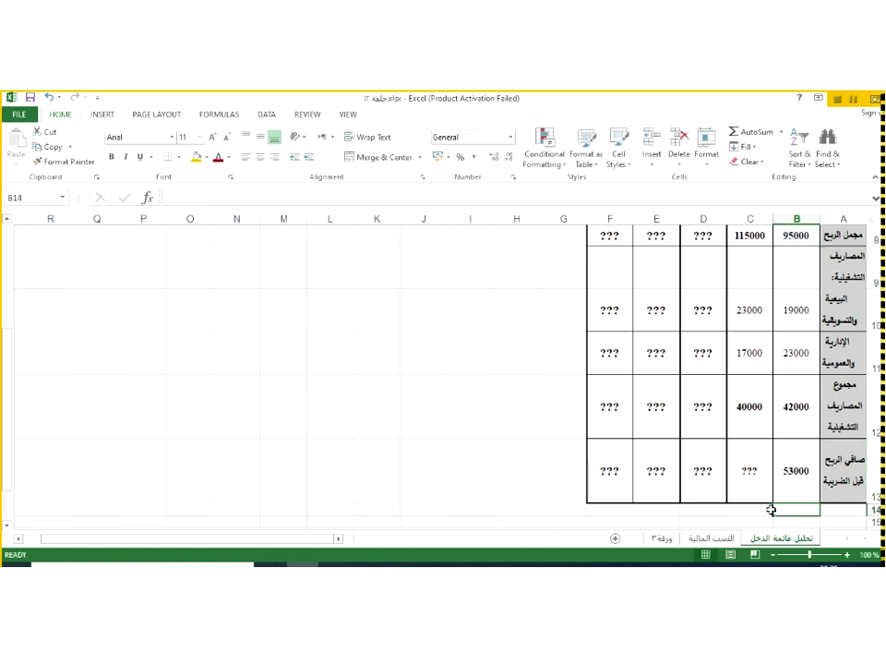
left_click(776, 499)
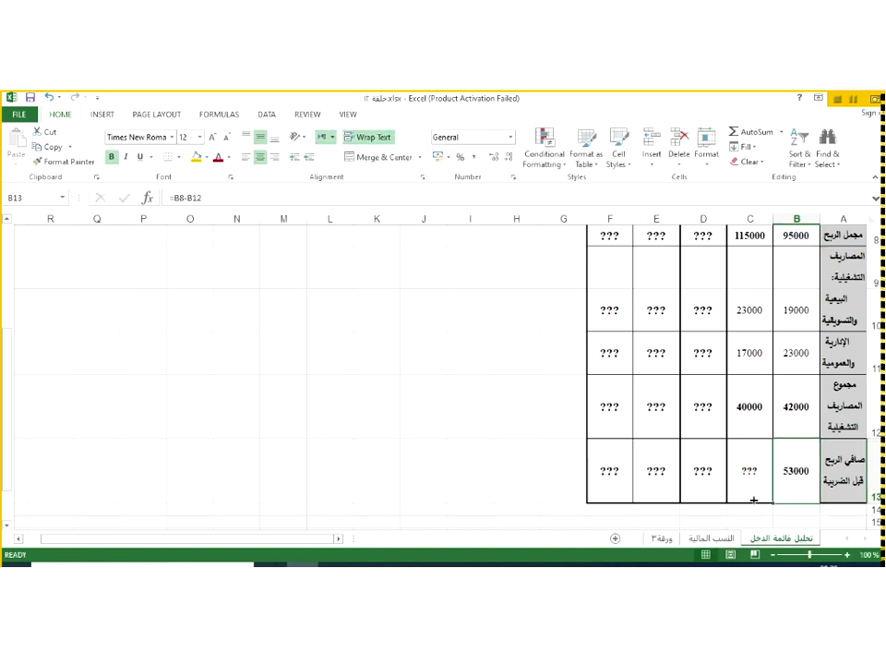
left_click_drag(776, 501, 743, 499)
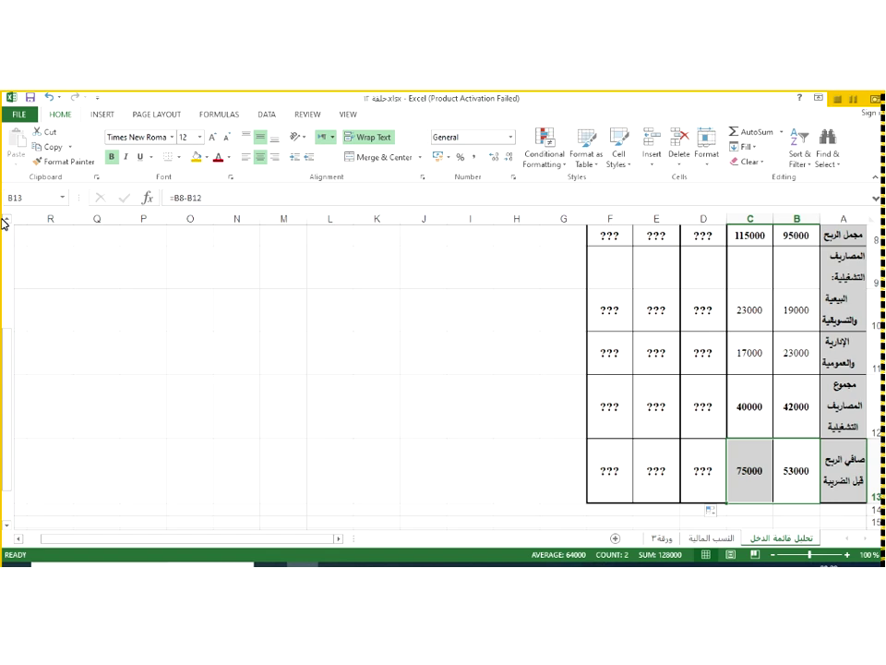
Begin a formula in D4, the horizontal-analysis relative change cell for sales
scroll(6, 223, "up", 1)
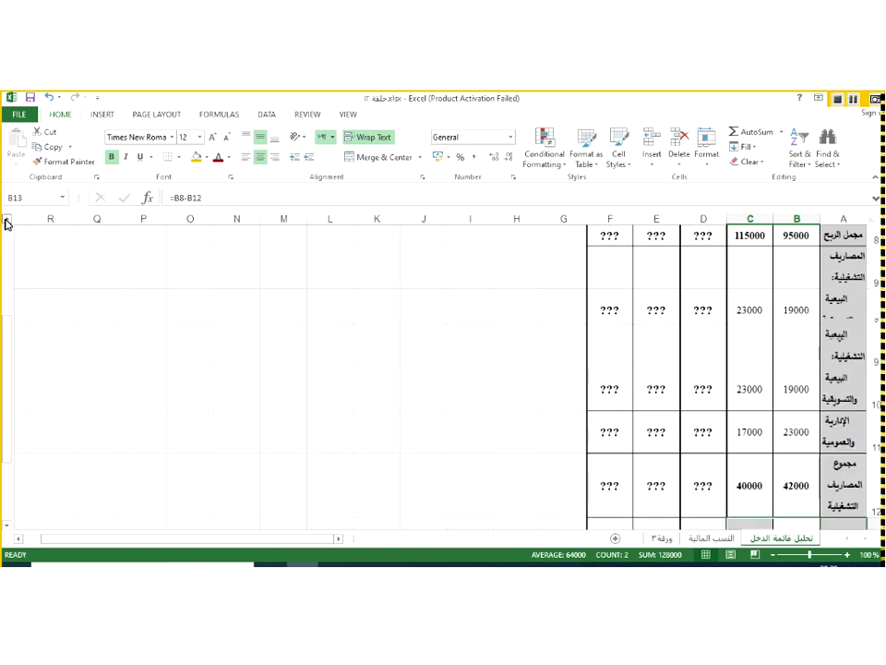
scroll(8, 224, "up", 2)
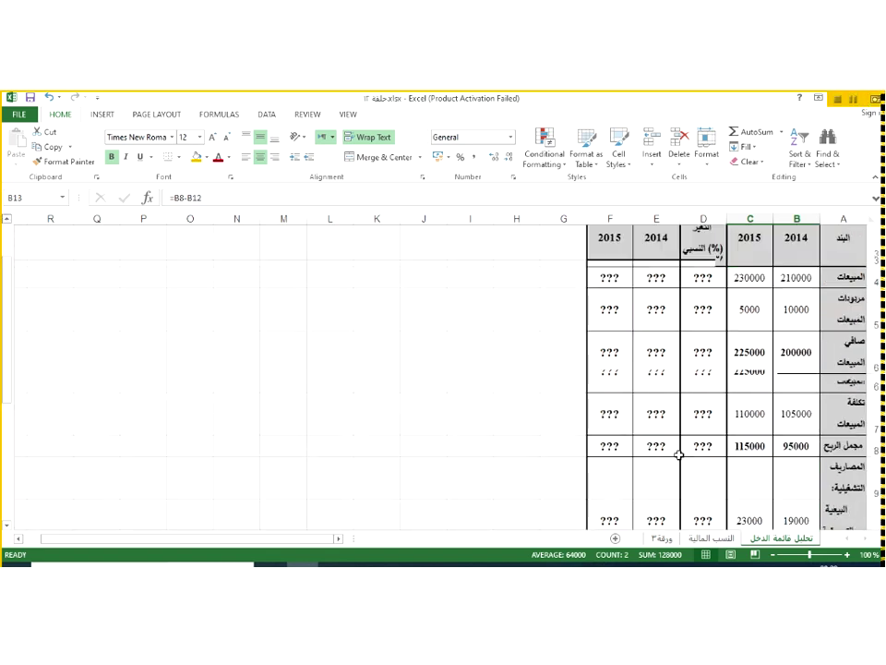
scroll(678, 455, "up", 1)
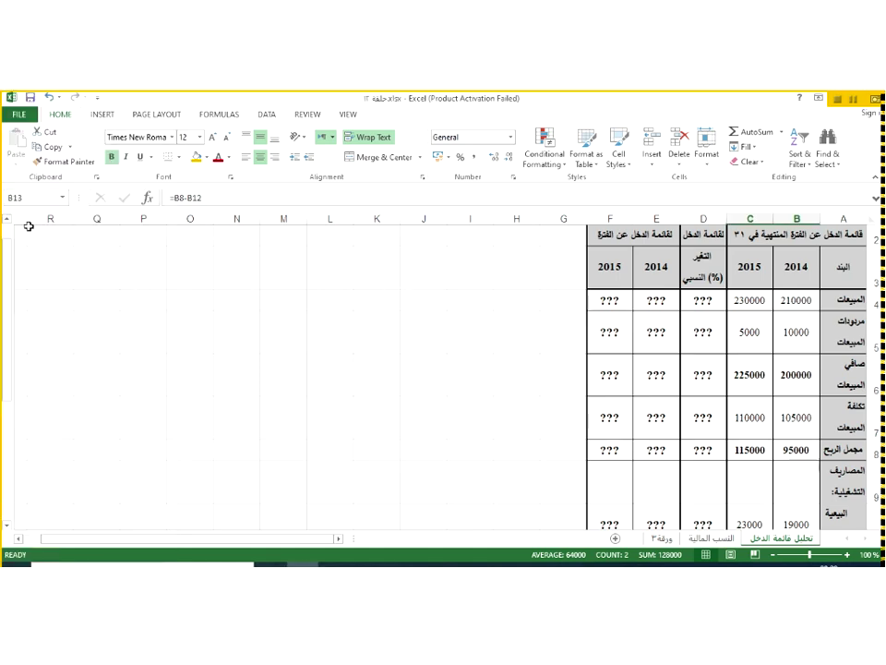
scroll(7, 221, "up", 1)
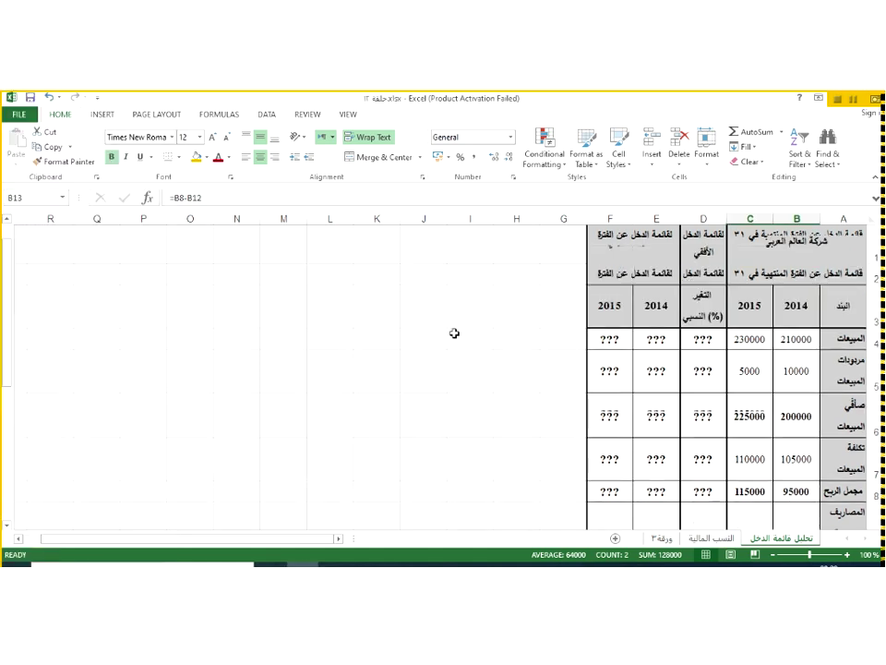
left_click(712, 340)
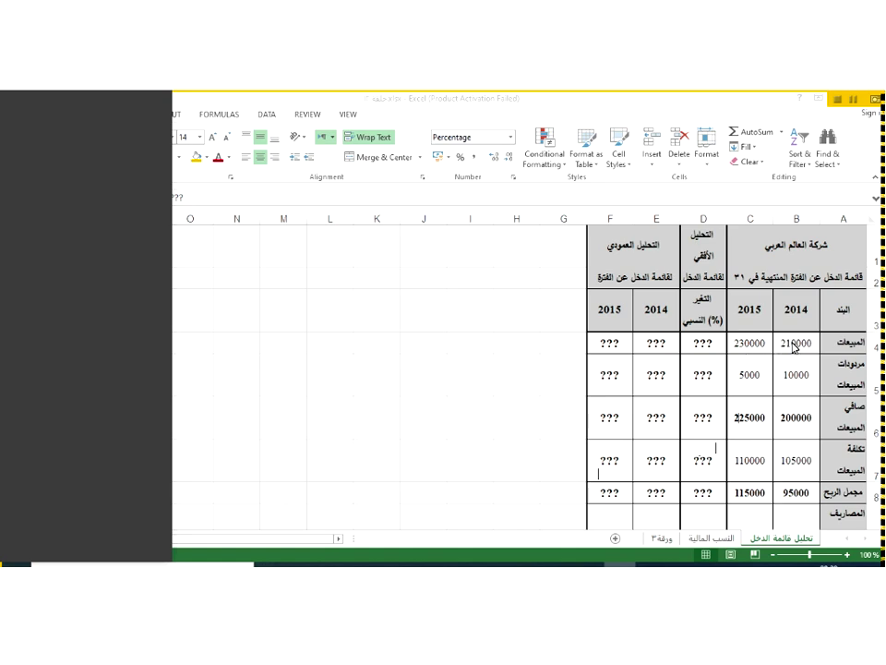
left_click(699, 343)
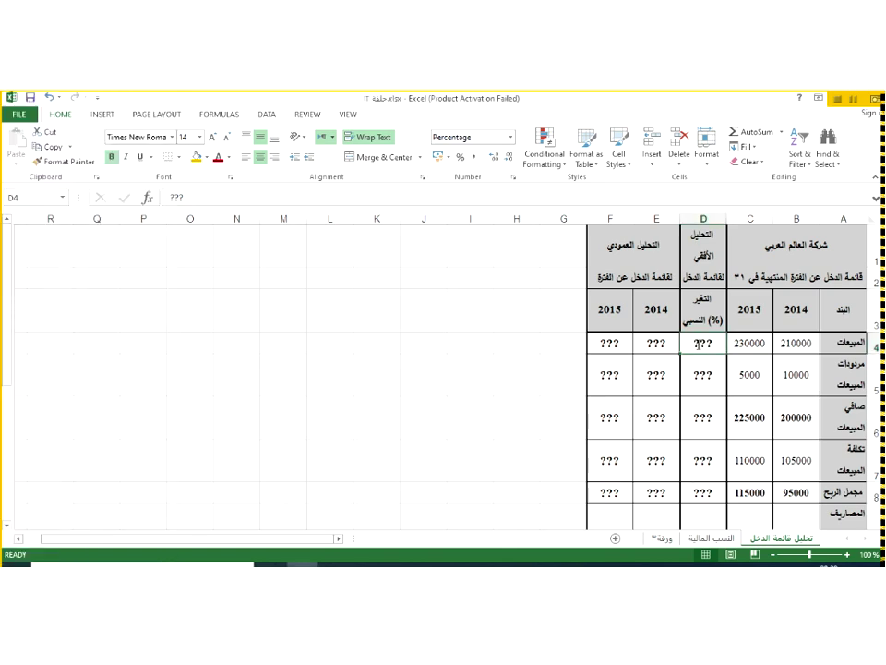
type("=")
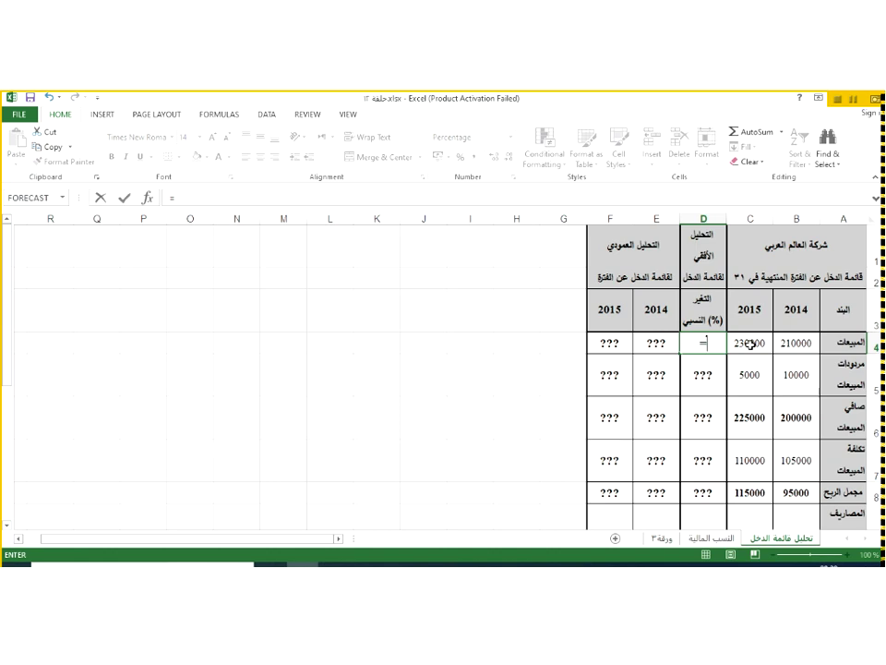
left_click(751, 344)
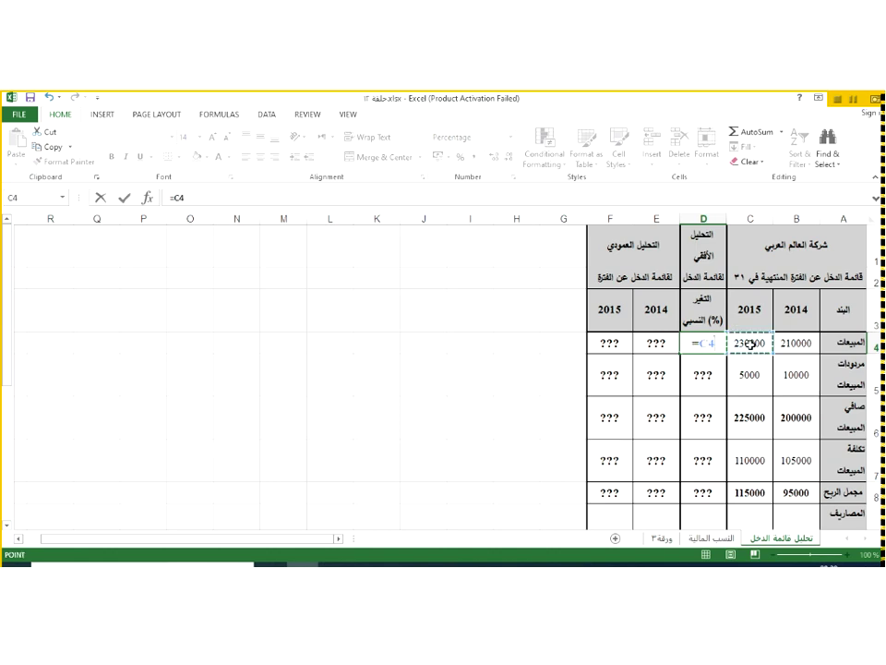
type("/")
key("BackSpace")
type("+")
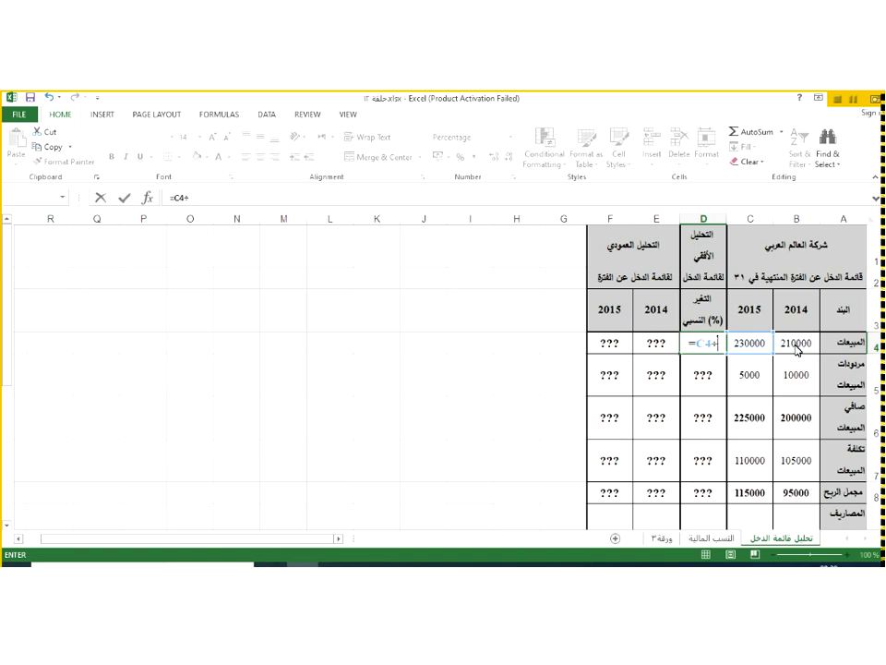
key("Return")
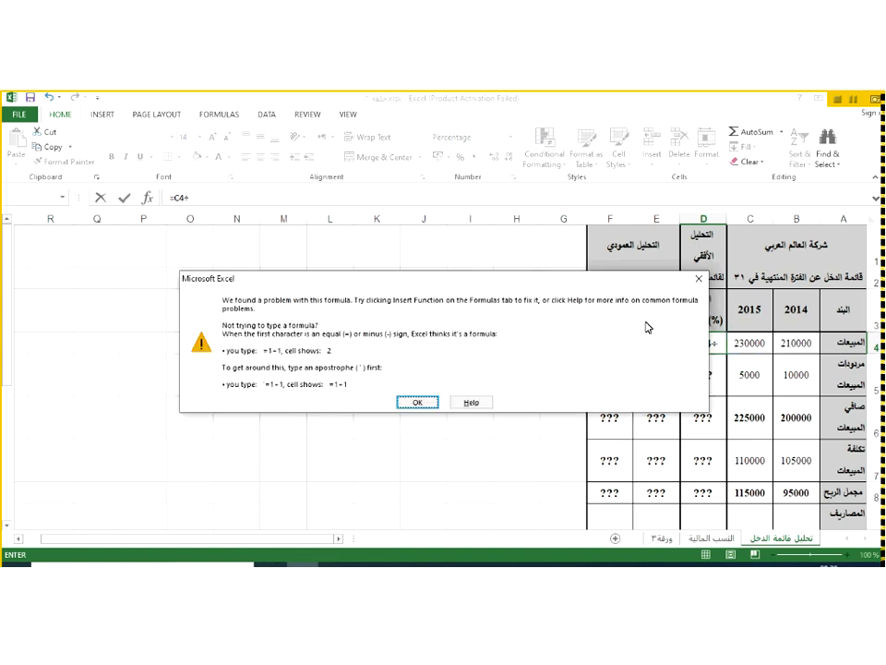
left_click(699, 278)
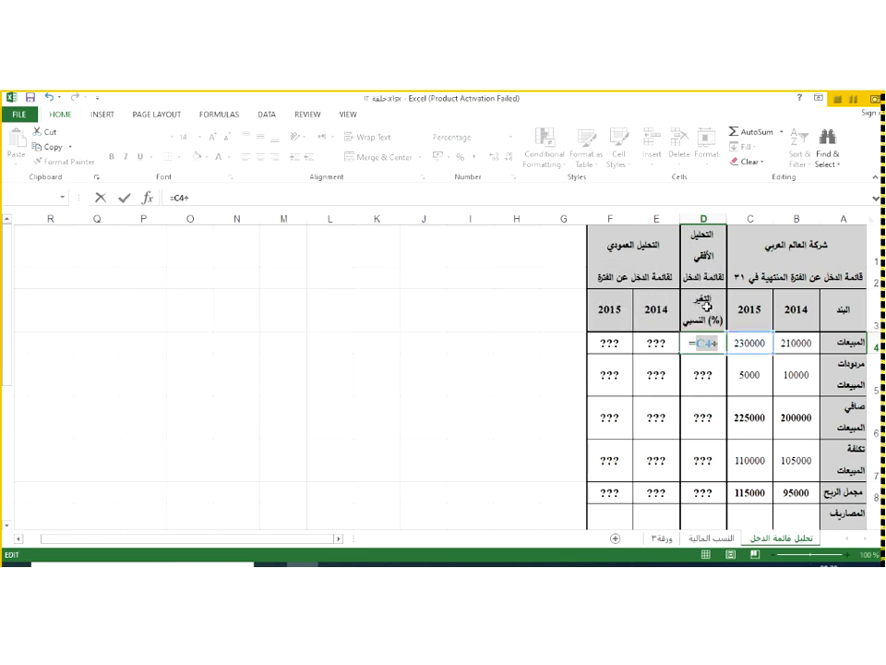
key("BackSpace")
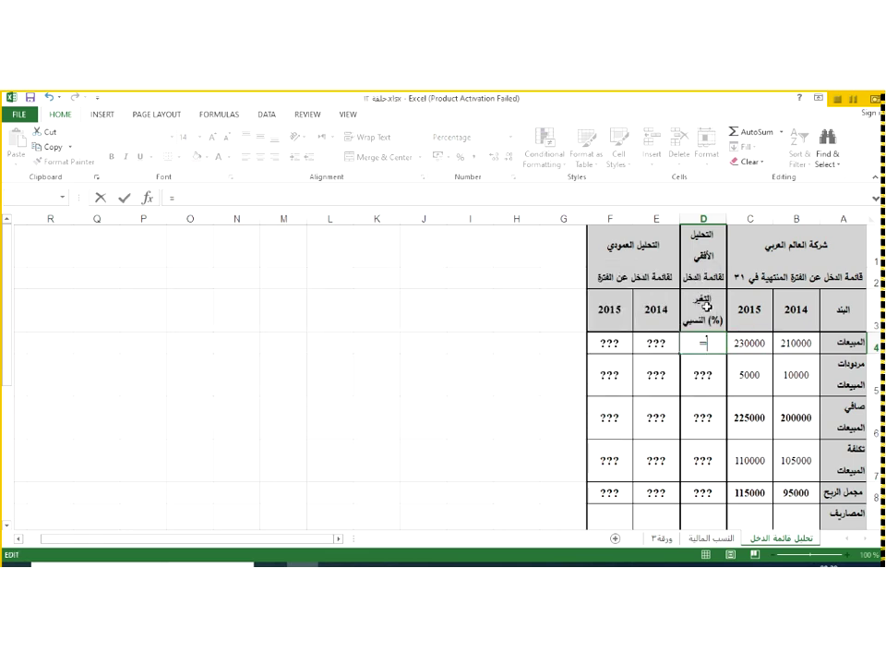
Complete the horizontal-analysis formula in D4 as =C4/B4 and fill it down to D13
left_click(746, 344)
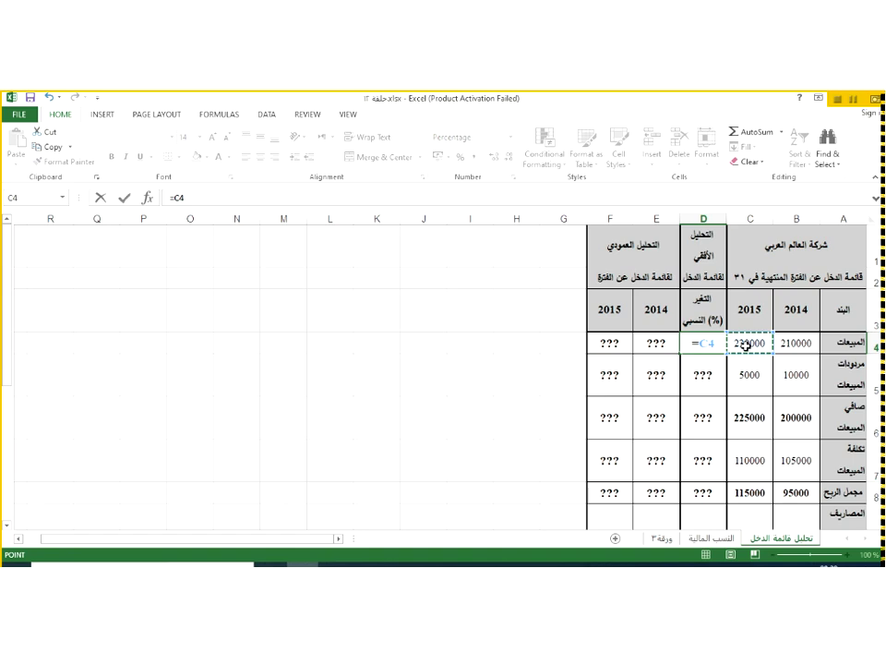
type("/")
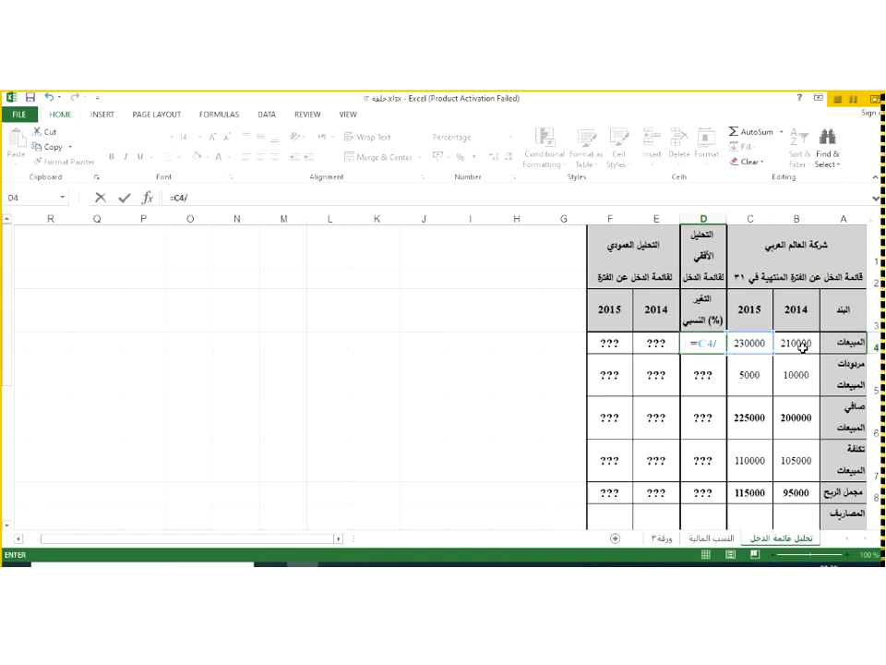
left_click(797, 345)
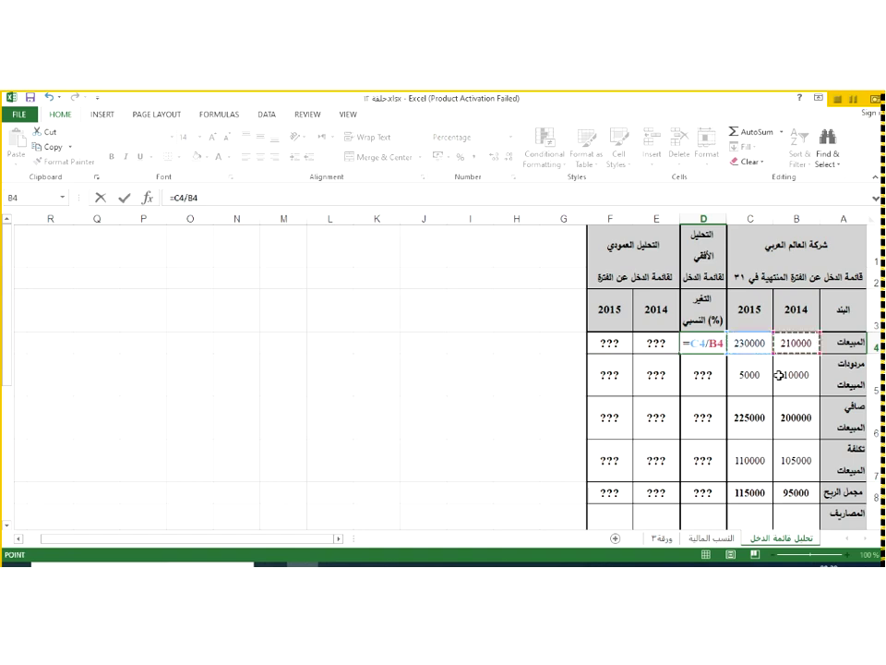
key("Return")
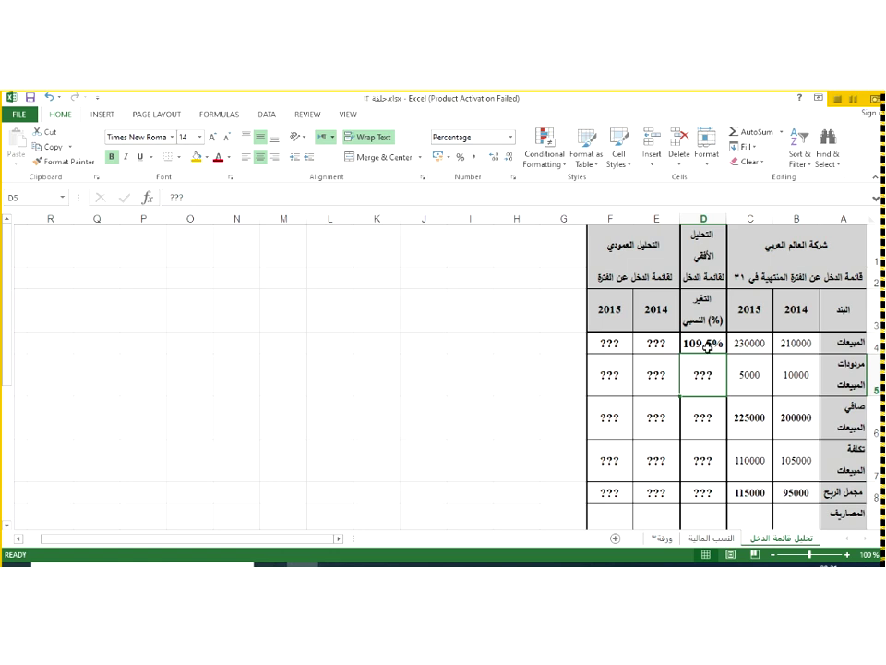
left_click(682, 354)
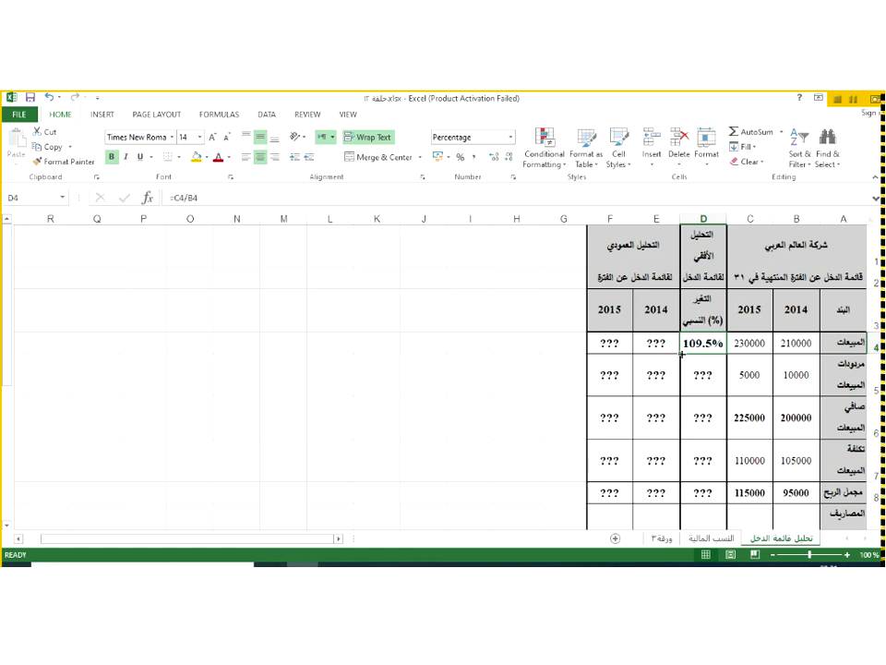
left_click_drag(683, 354, 678, 503)
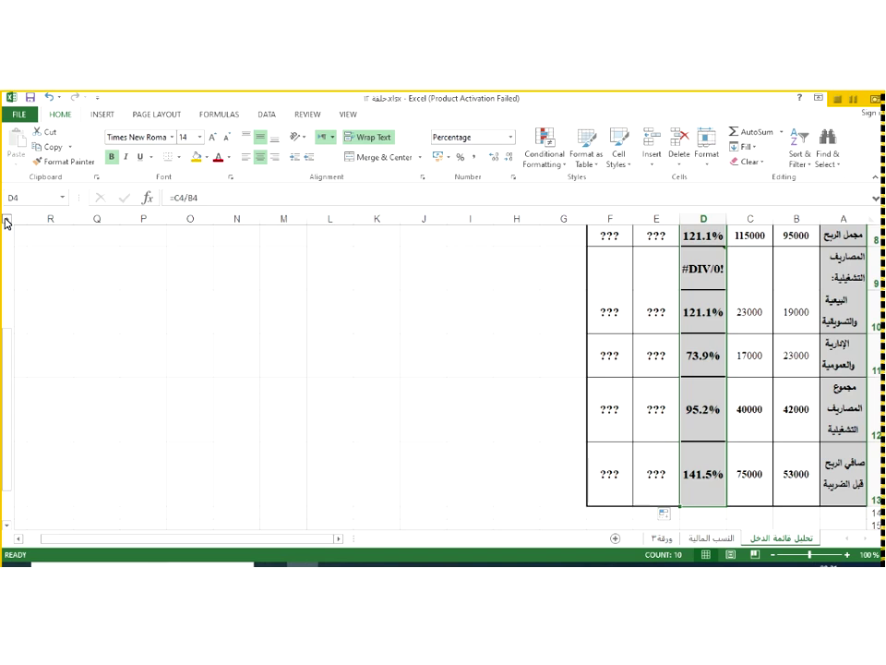
Divide 2014 sales by 2014 net sales in the vertical-analysis cell E4 with the formula =B4/B6
scroll(4, 222, "up", 3)
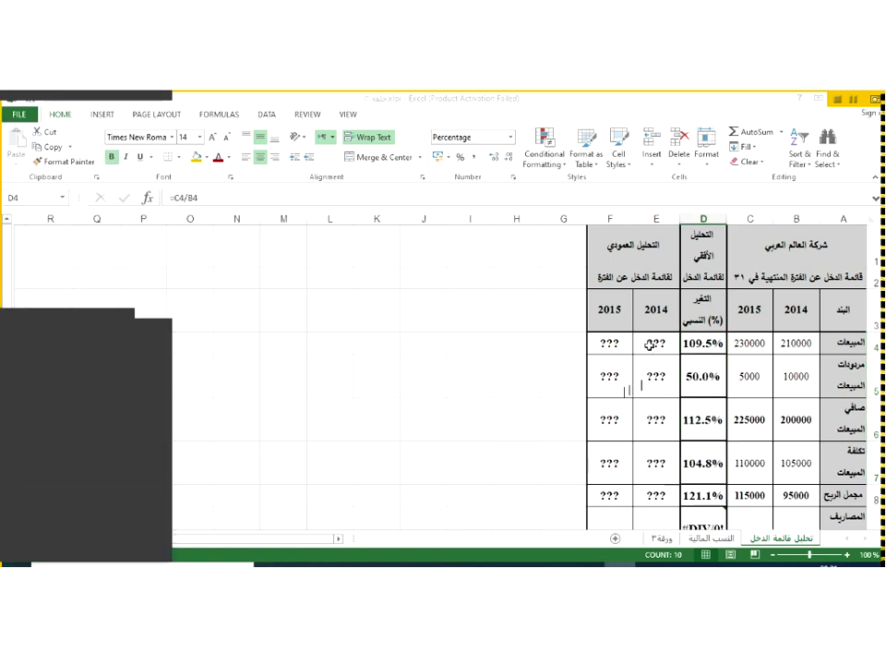
left_click(652, 344)
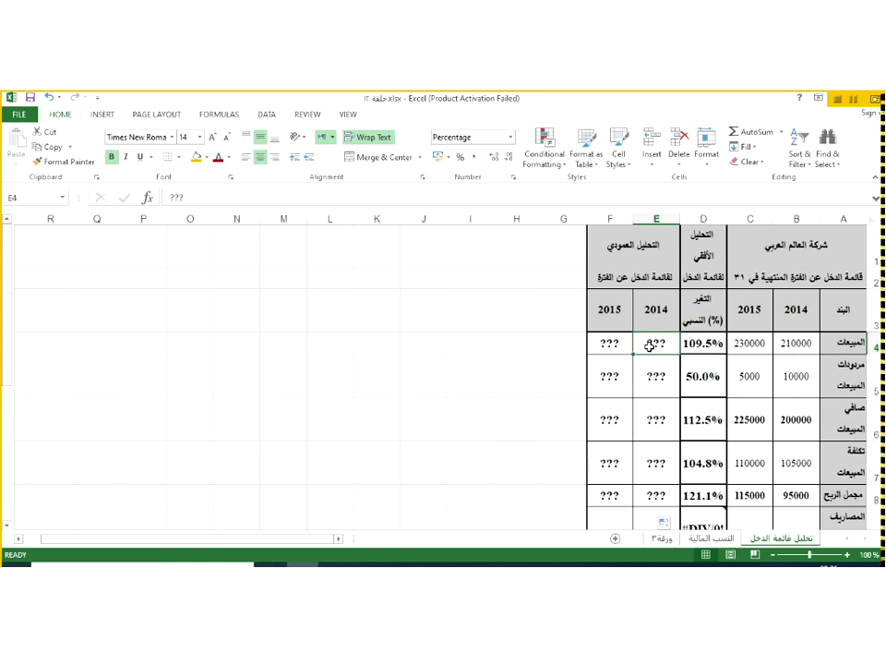
type("=")
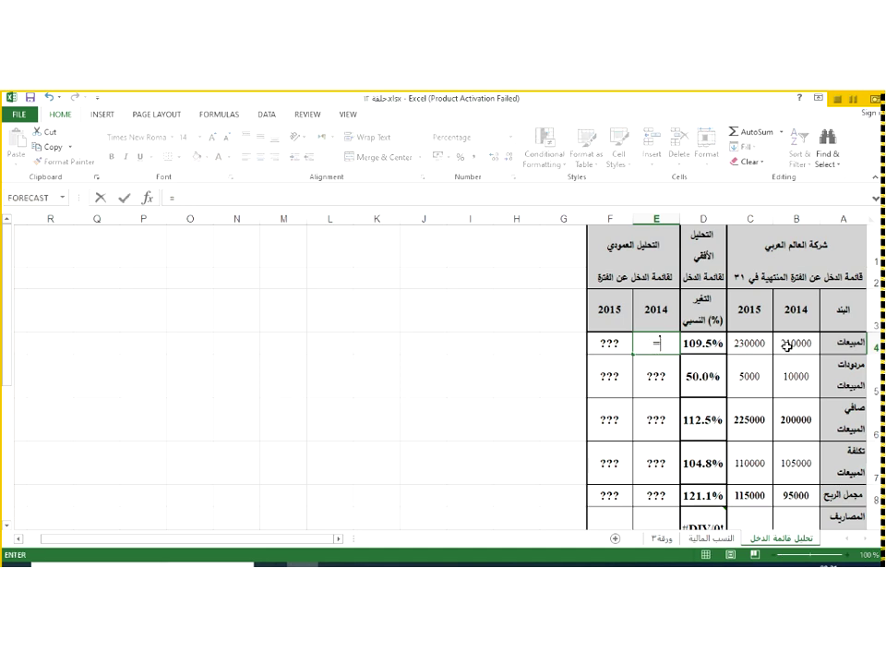
left_click(786, 346)
type("/")
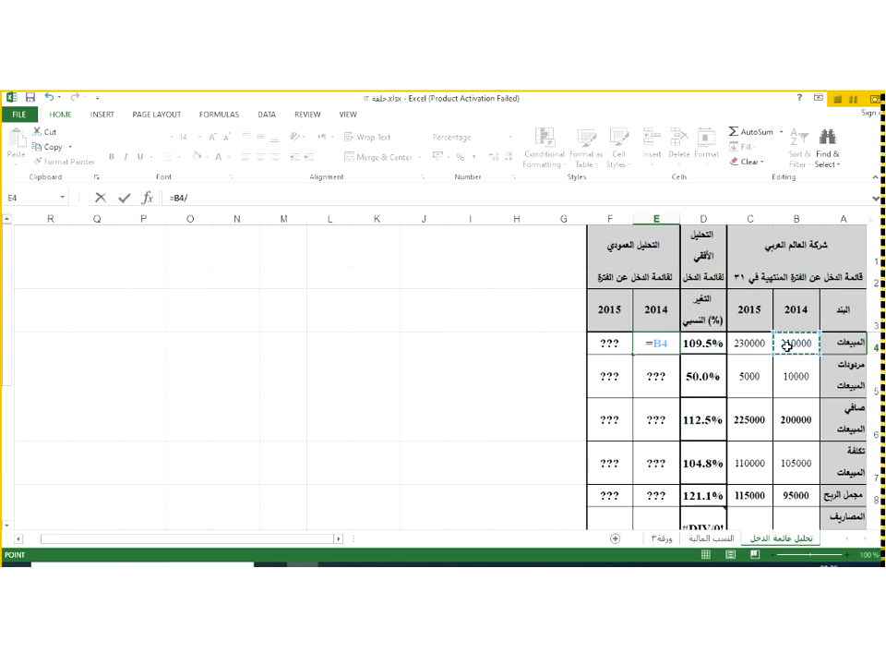
left_click(796, 418)
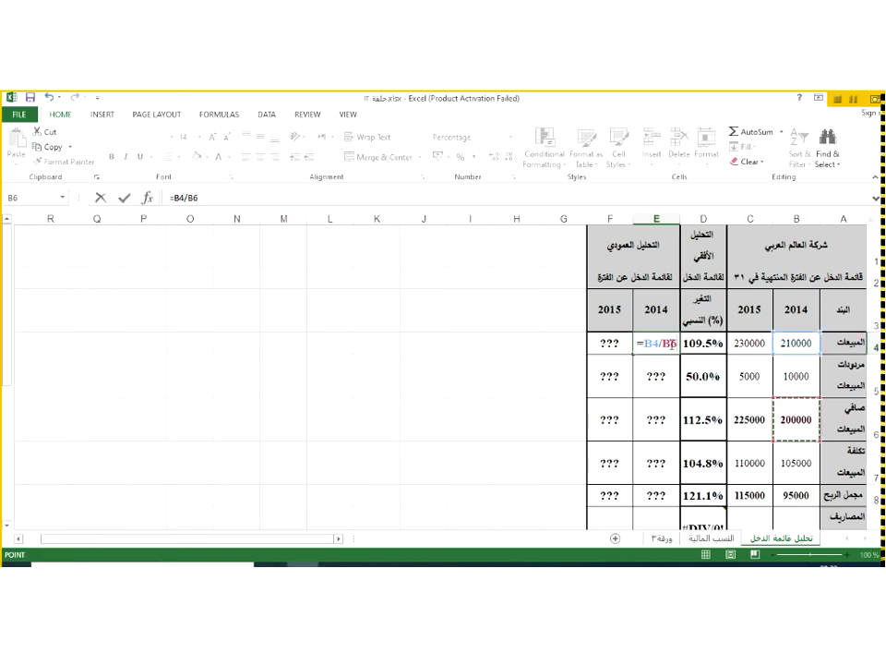
Make the net sales reference in E4 absolute as $B$6 and fill the formula down to E13
key("F2")
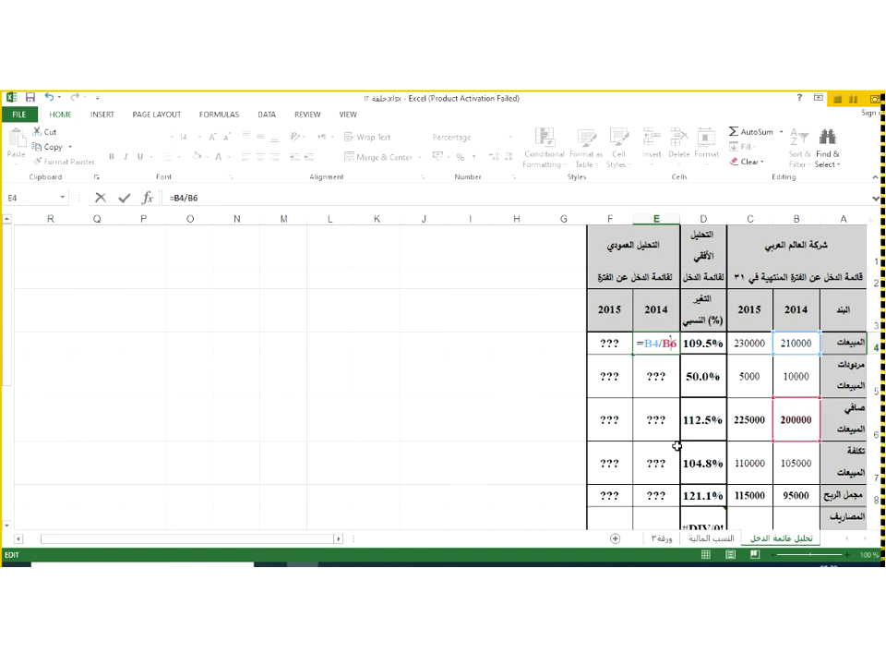
key("F4")
key("F4")
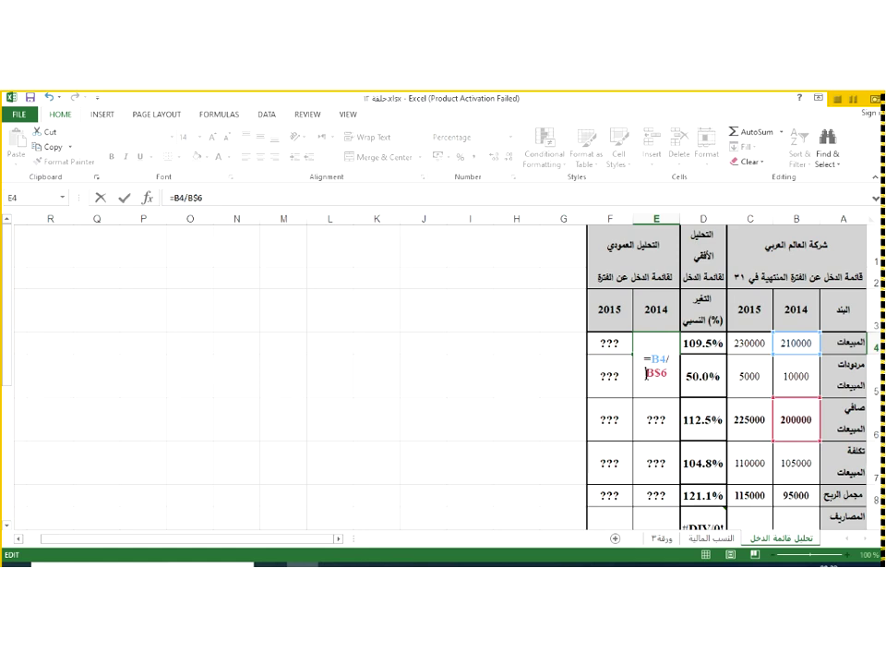
key("F4")
key("Return")
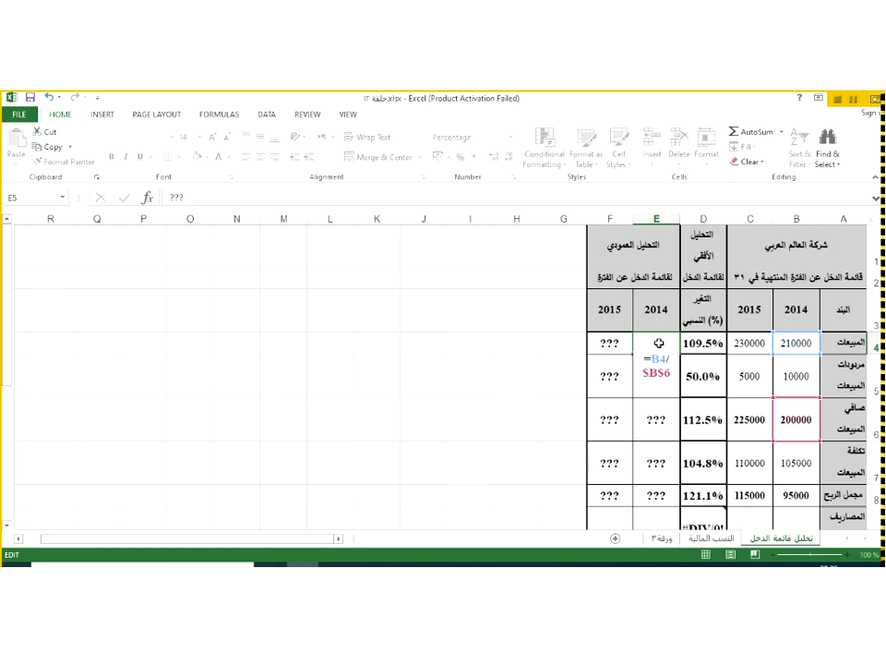
left_click(658, 342)
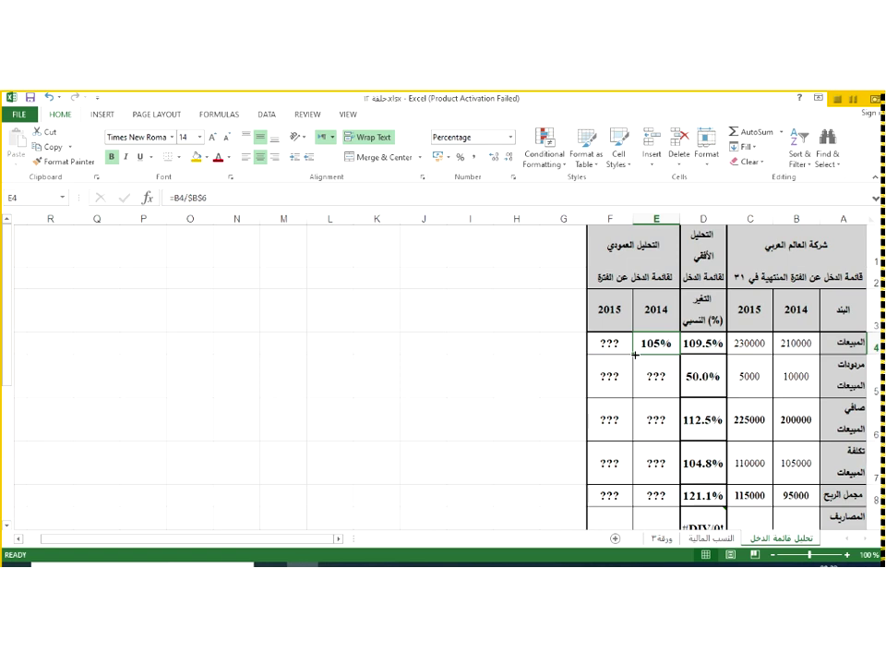
left_click_drag(635, 354, 637, 507)
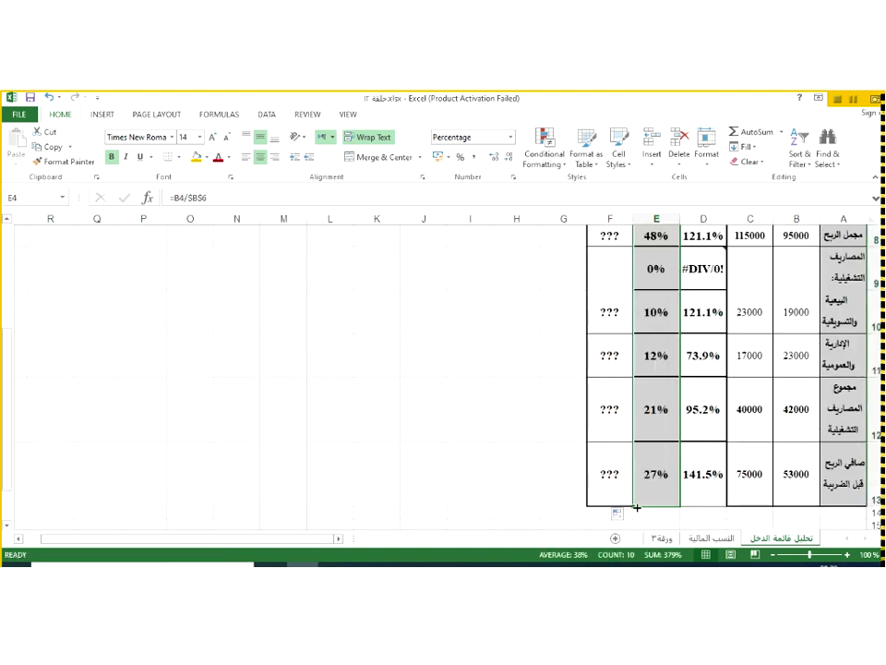
Divide 2015 sales by 2015 net sales in the vertical-analysis cell F4 with the formula =C4/C6
left_click(519, 464)
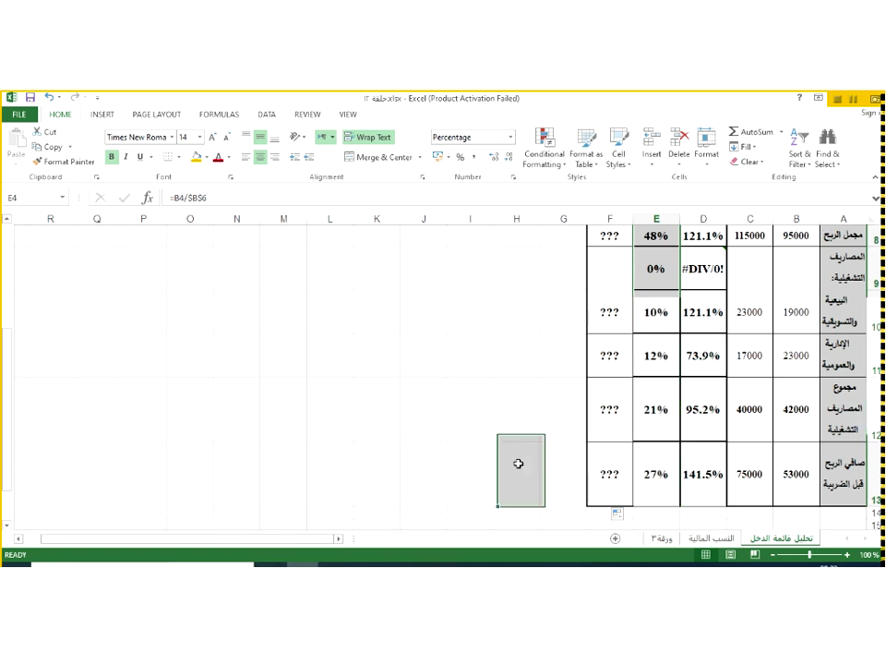
key("Up")
key("Up")
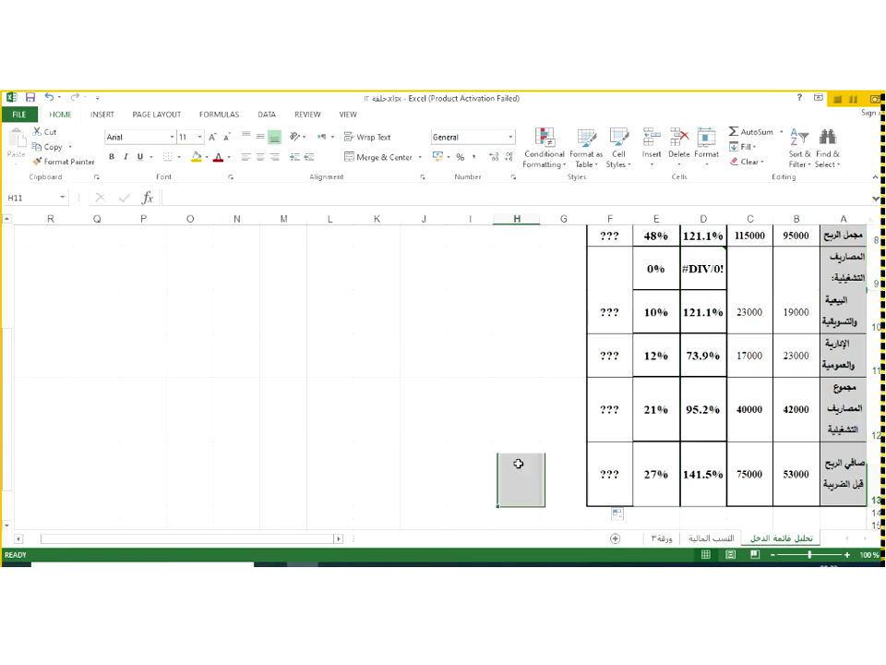
key("ctrl+Up")
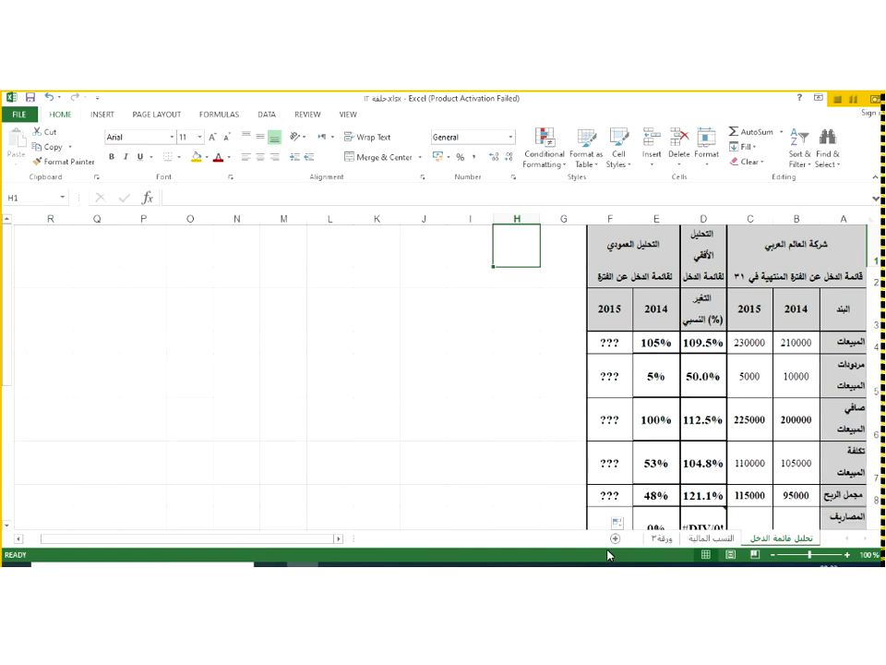
left_click(609, 342)
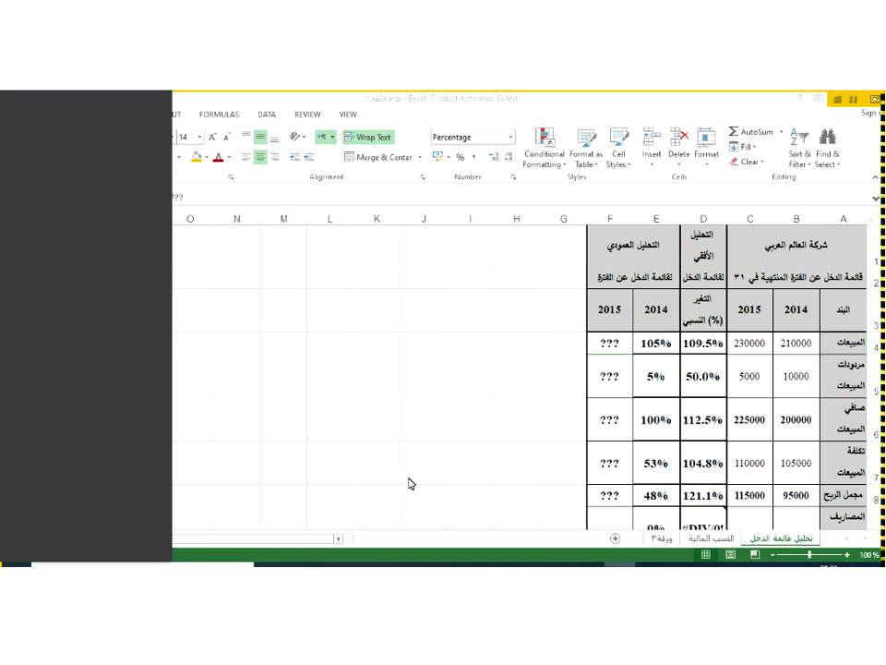
left_click(611, 349)
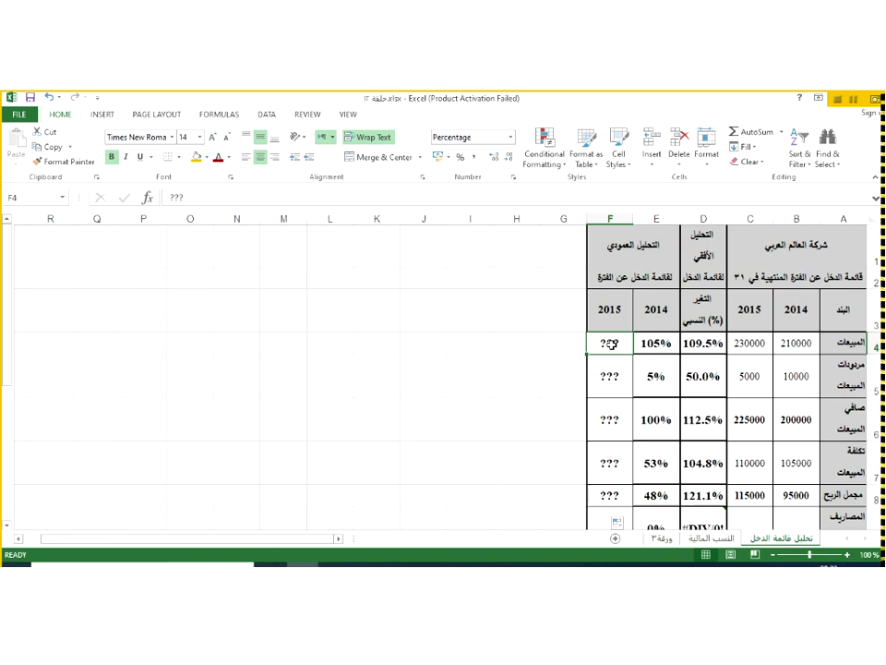
type("=")
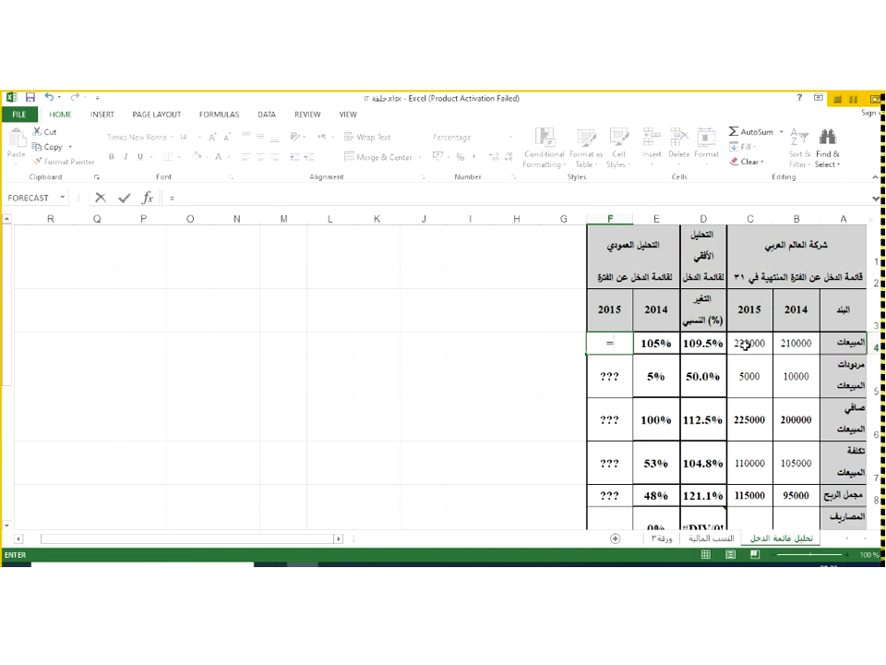
key("Right")
key("Right")
key("Right")
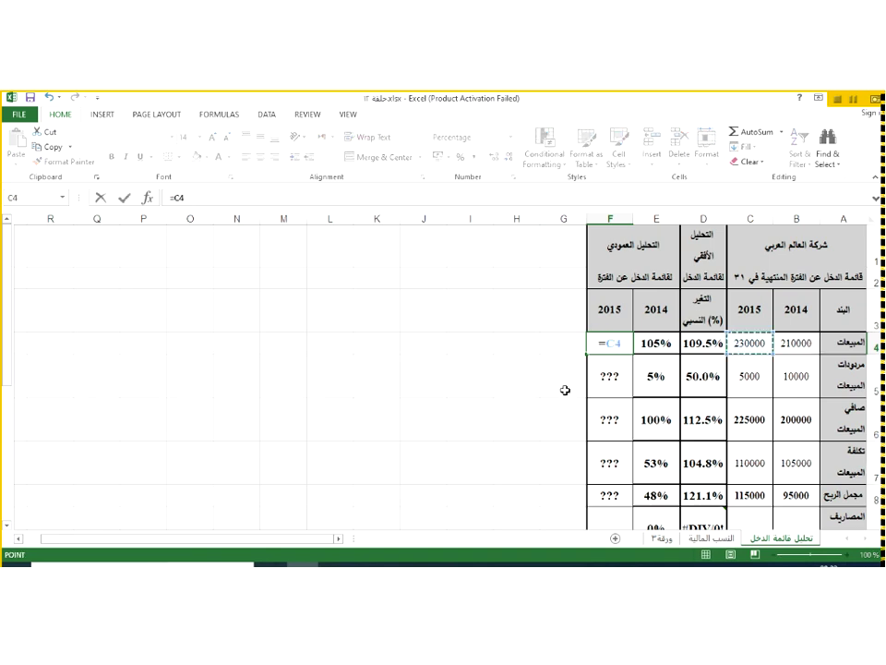
type("/")
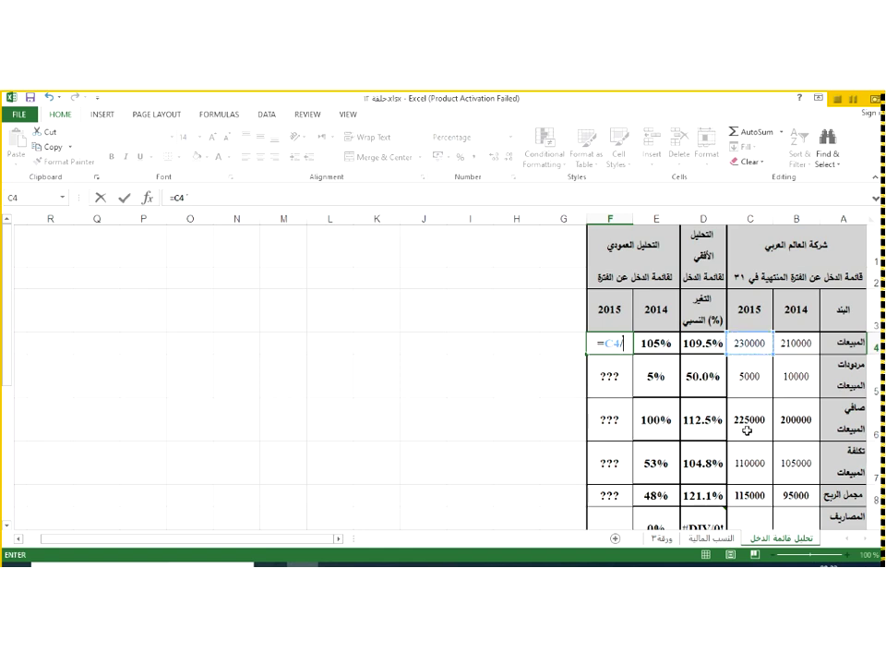
left_click(748, 429)
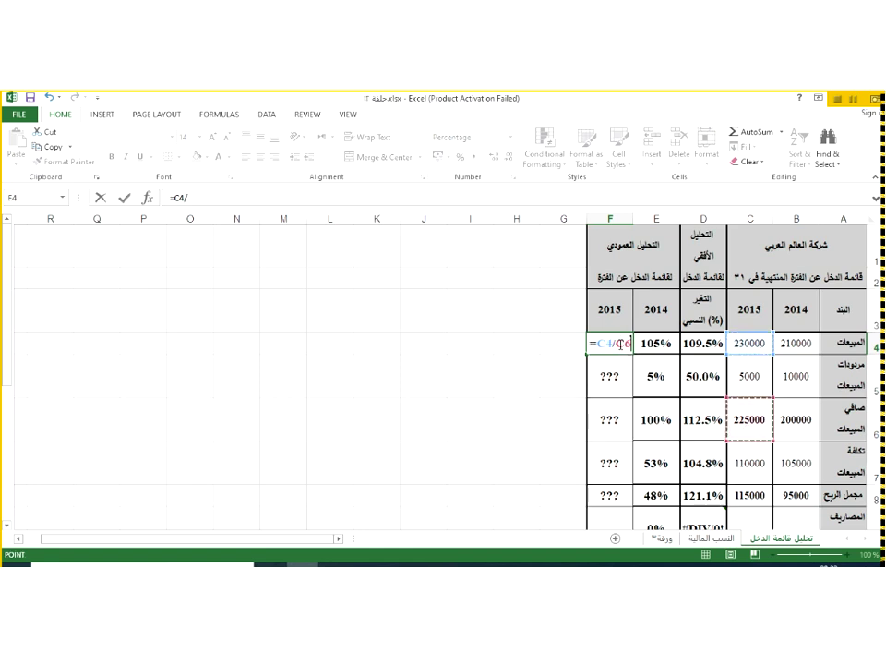
Make the net sales reference in F4 absolute as $C$6 and fill the formula down to F13
left_click(625, 341)
type("$C")
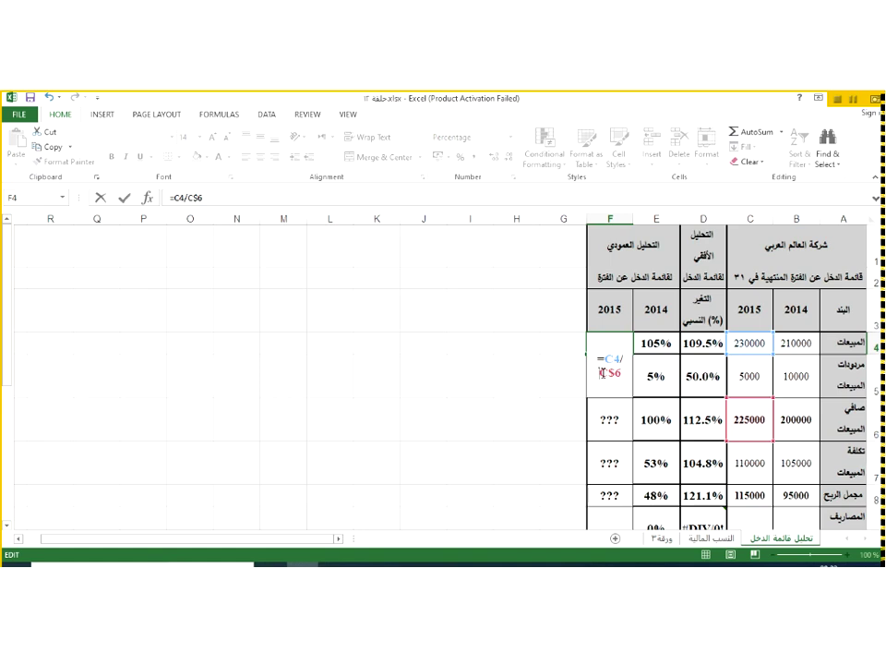
type("$")
key("Return")
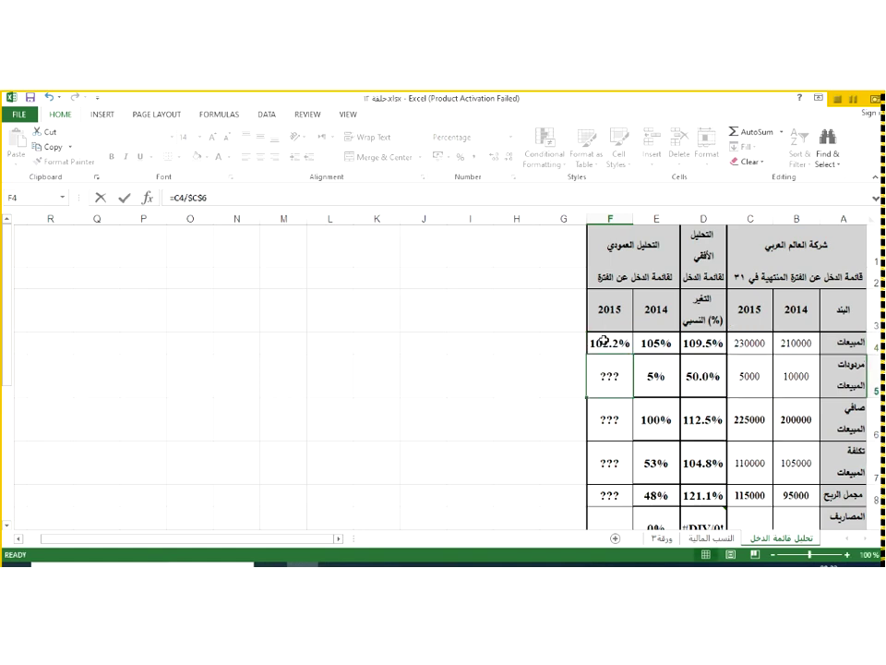
left_click(604, 339)
left_click_drag(589, 354, 578, 503)
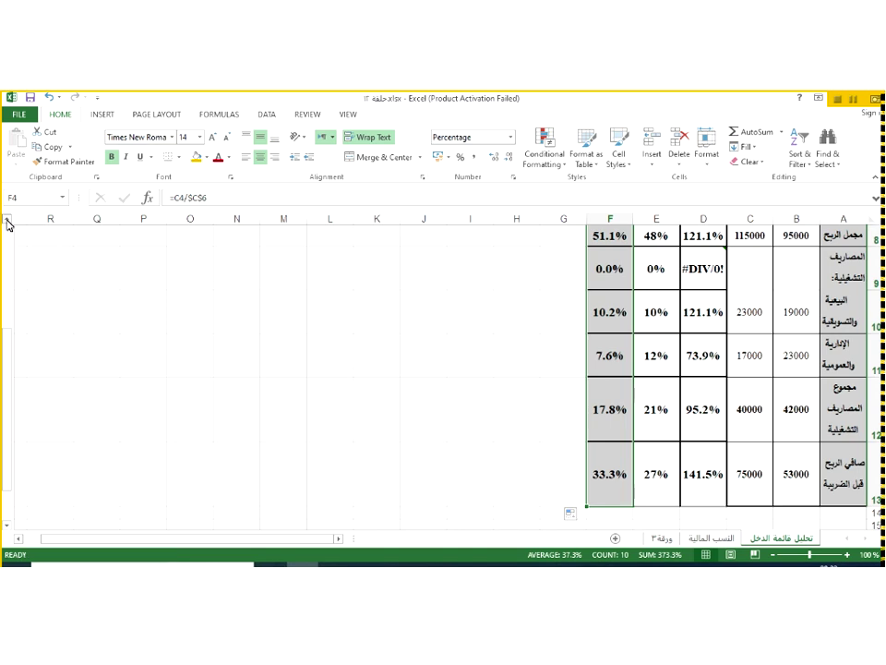
scroll(8, 223, "up", 1)
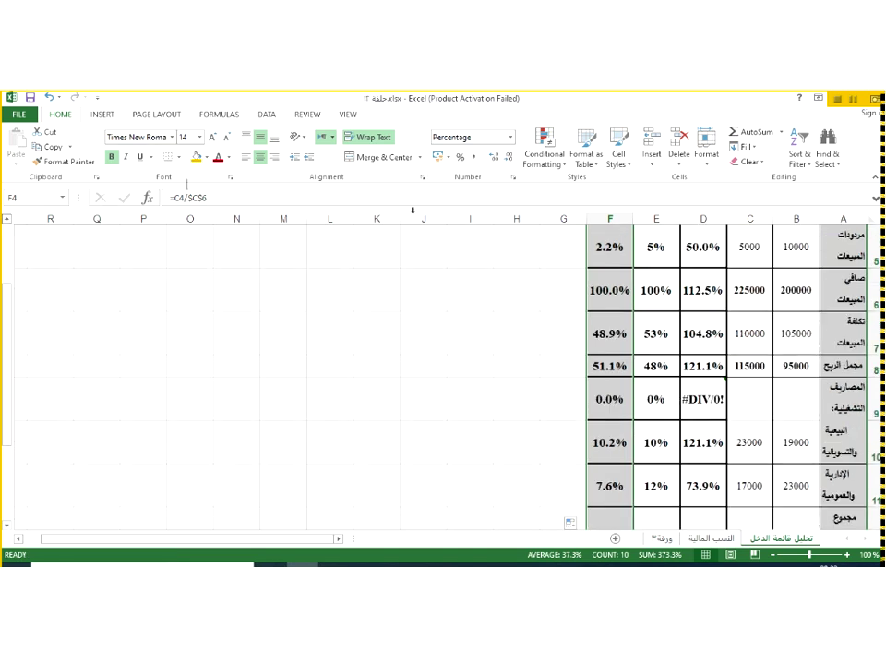
scroll(662, 315, "up", 1)
left_click(603, 312)
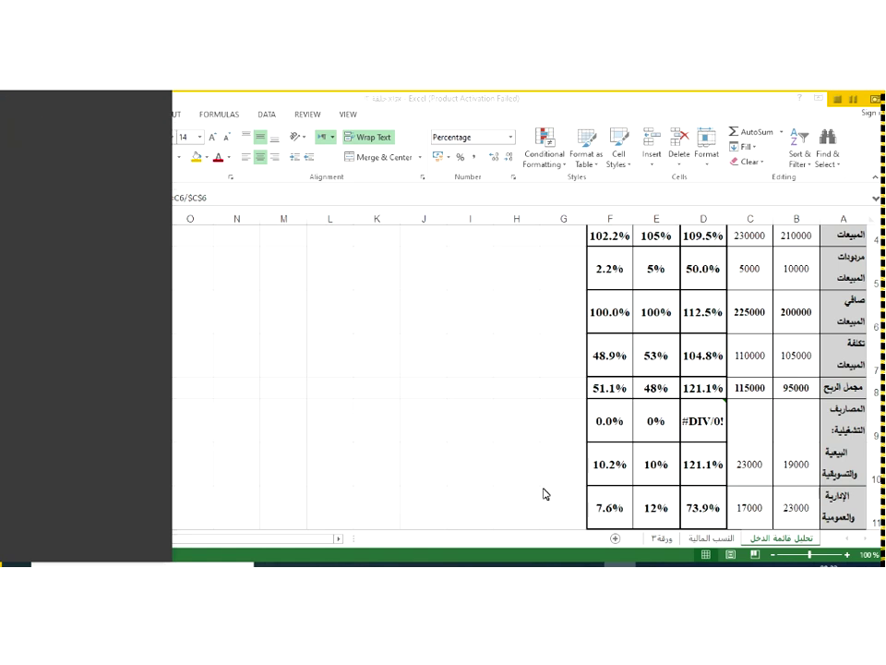
Open the financial ratios sheet (النسب المالية) and go through its current, quick, cash and debt ratio labels in column E
left_click(698, 539)
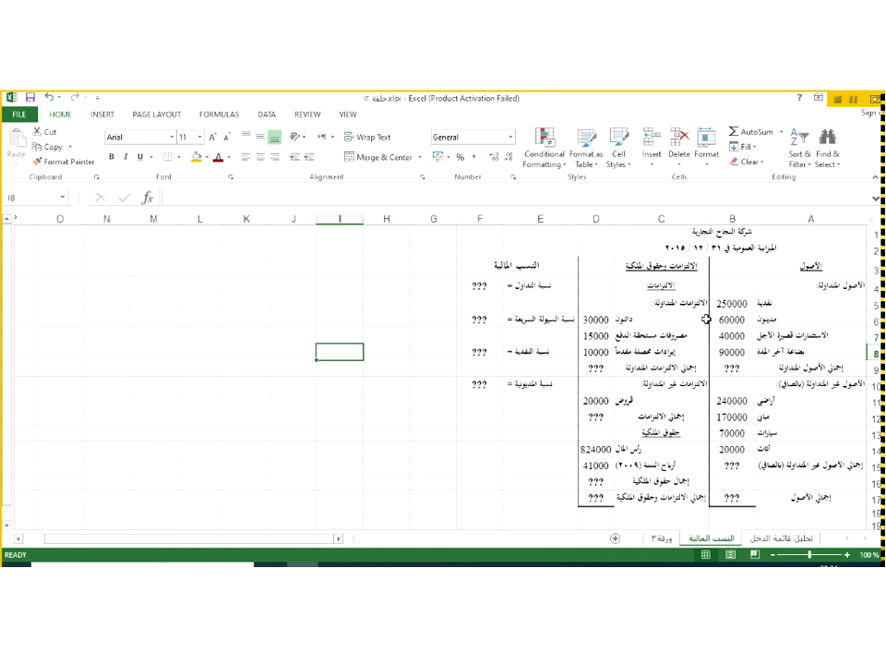
left_click(527, 290)
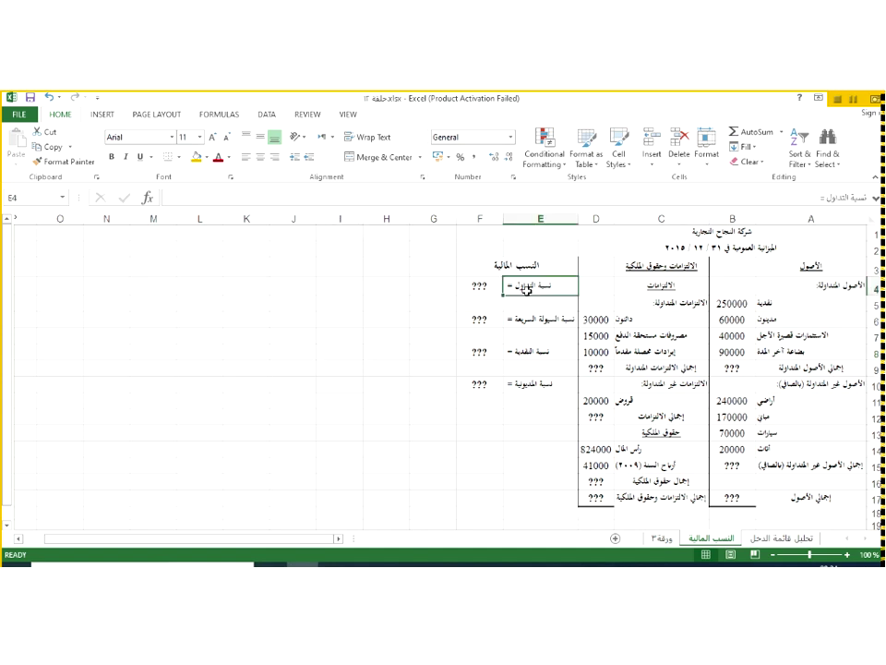
left_click(529, 323)
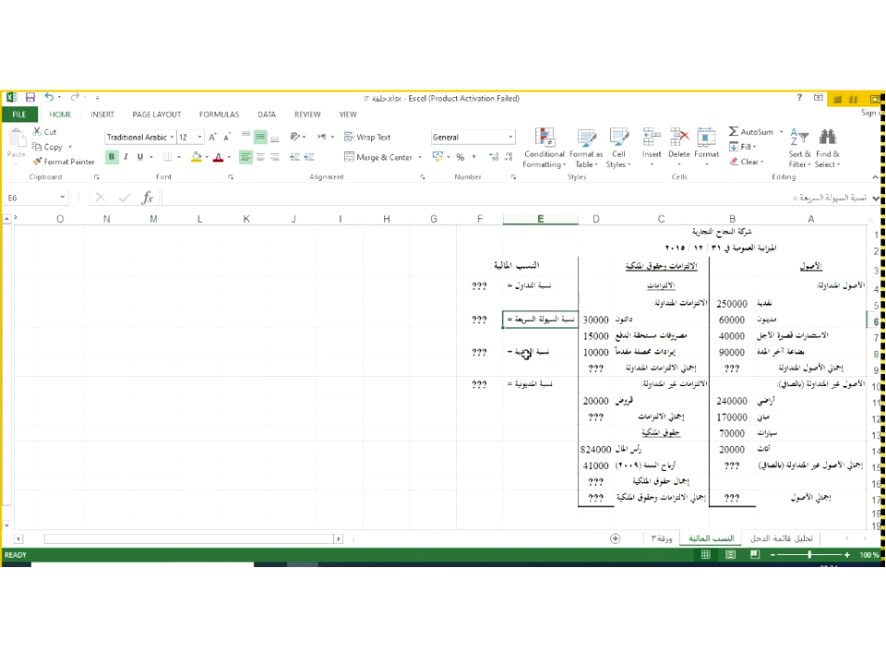
left_click(525, 353)
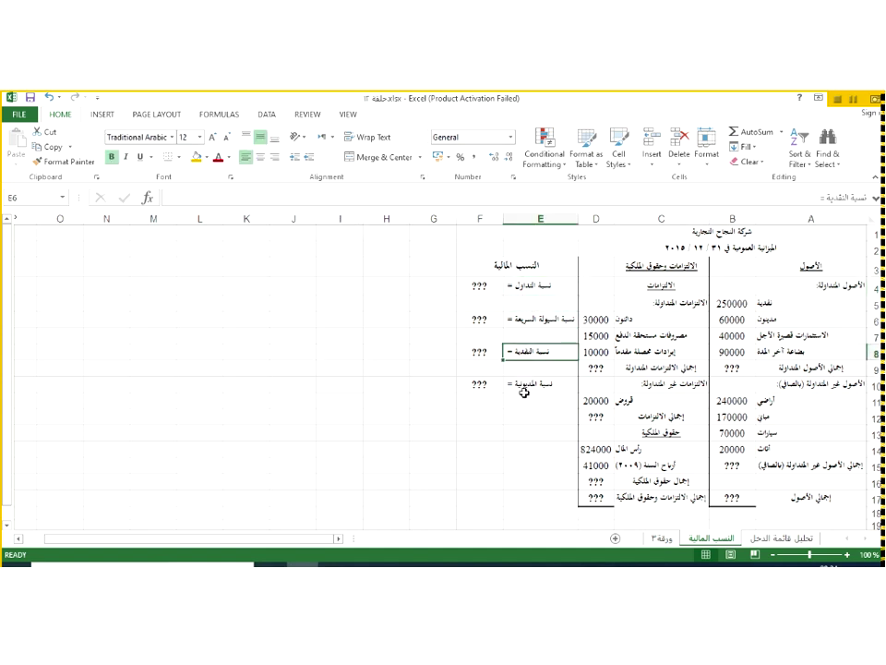
left_click(524, 398)
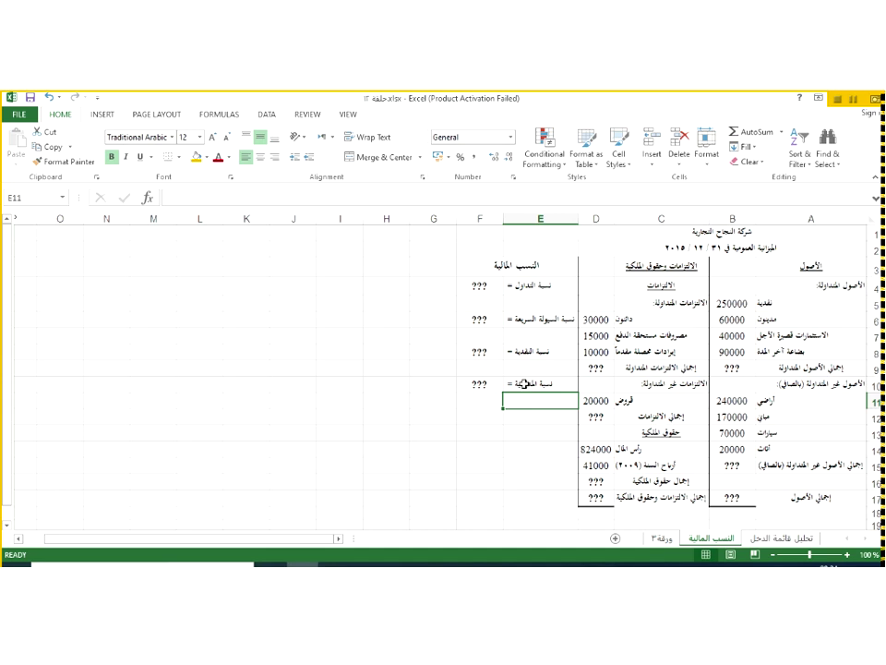
left_click(525, 384)
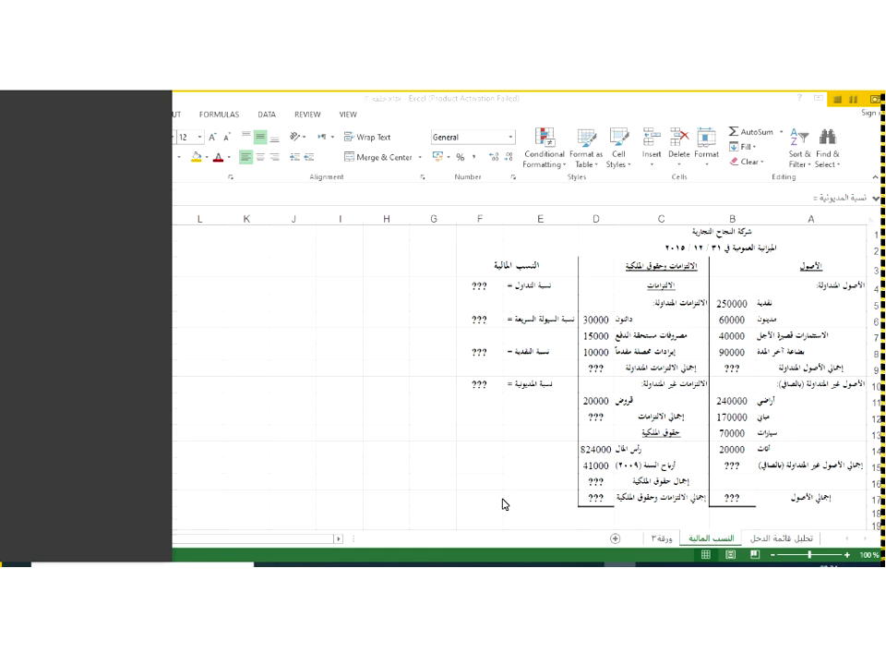
Total the current assets in B9 with =SUM(B5:B8) and the non-current assets in B15 with =SUM(B11:B14)
left_click(729, 370)
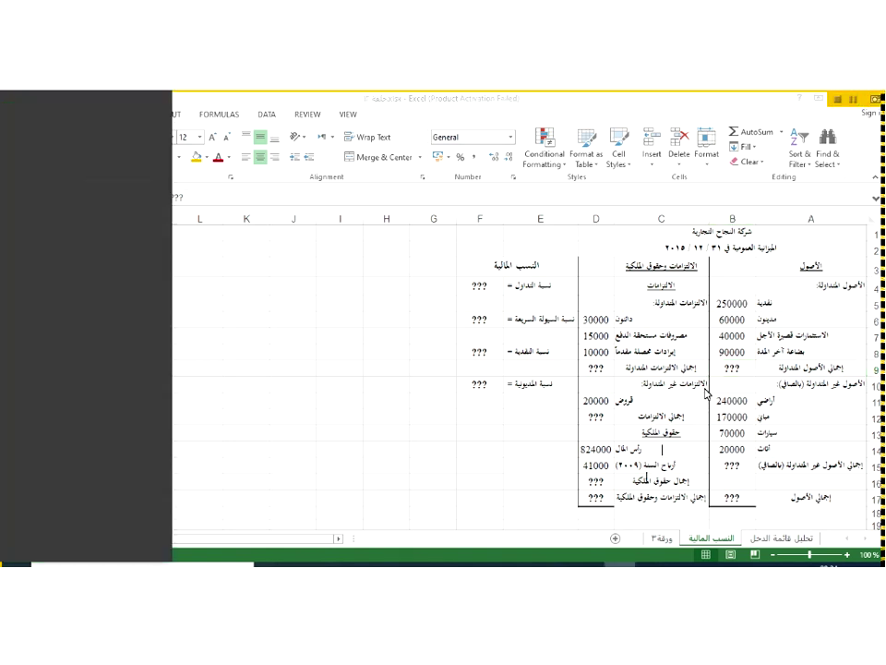
left_click(732, 369)
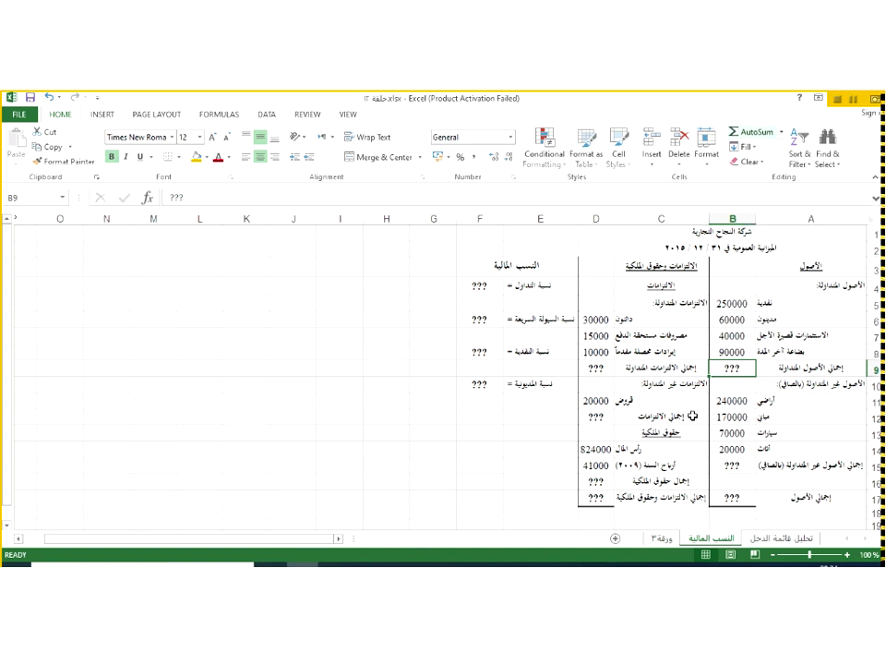
key("alt+equal")
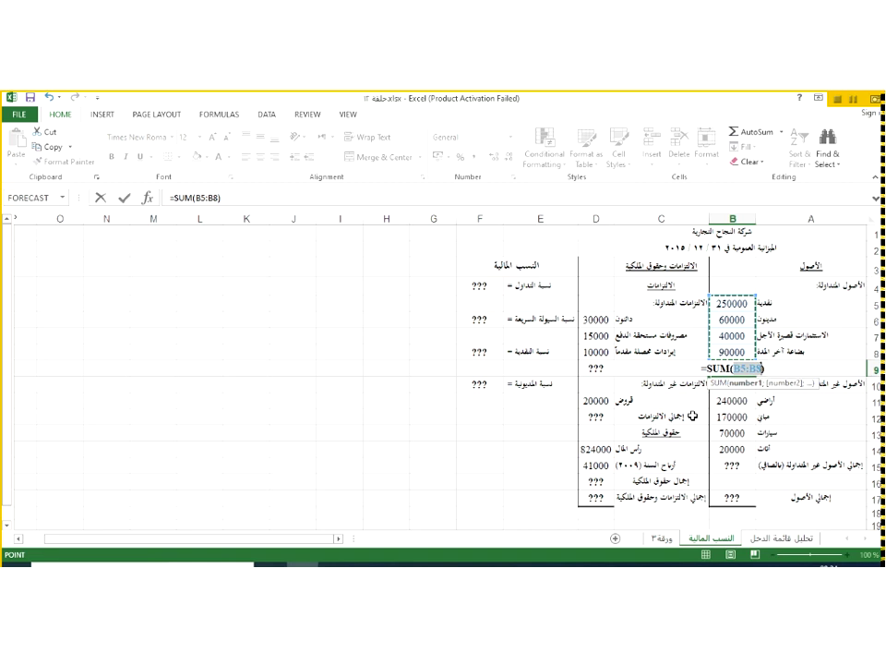
key("Return")
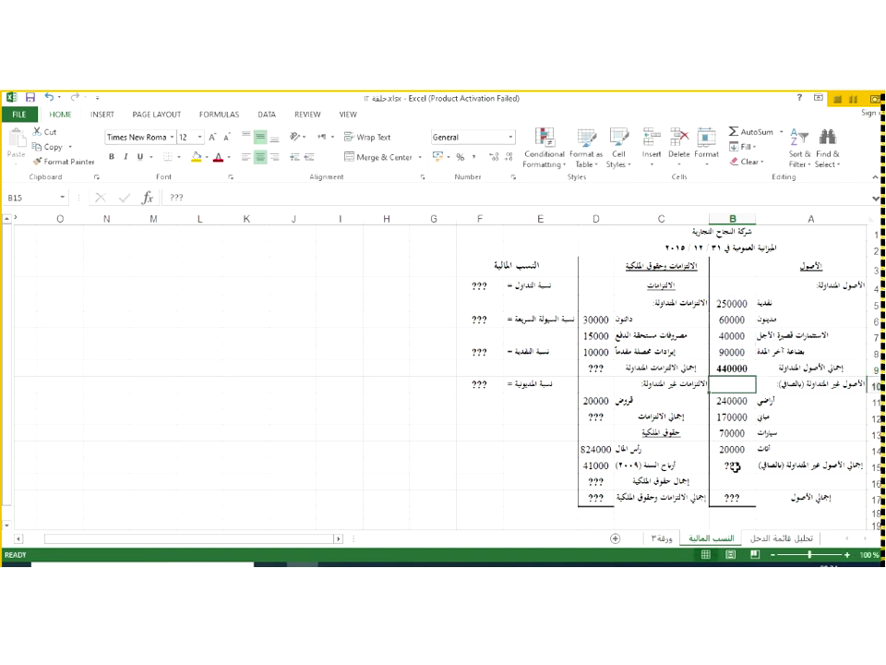
left_click(733, 466)
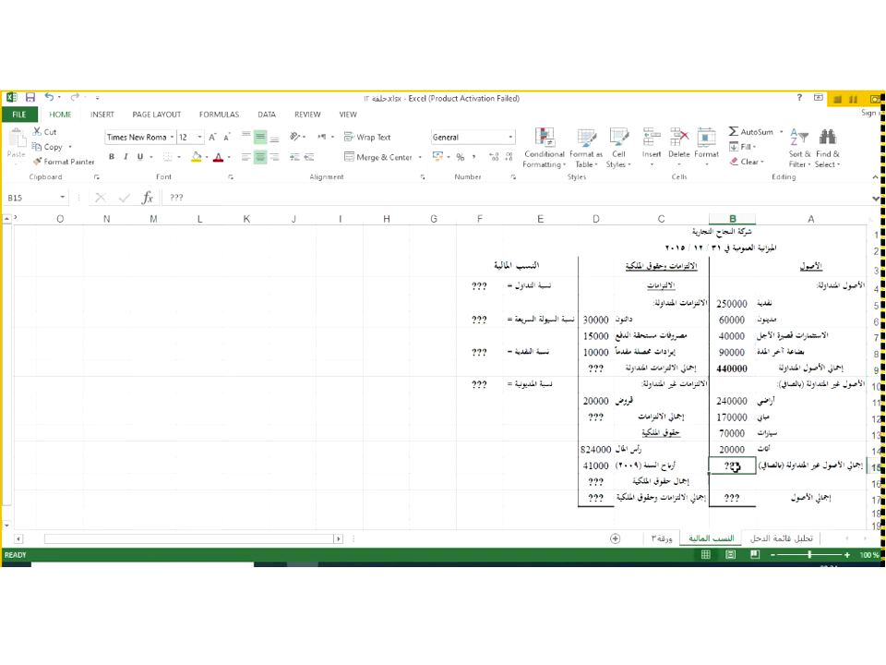
left_click(736, 135)
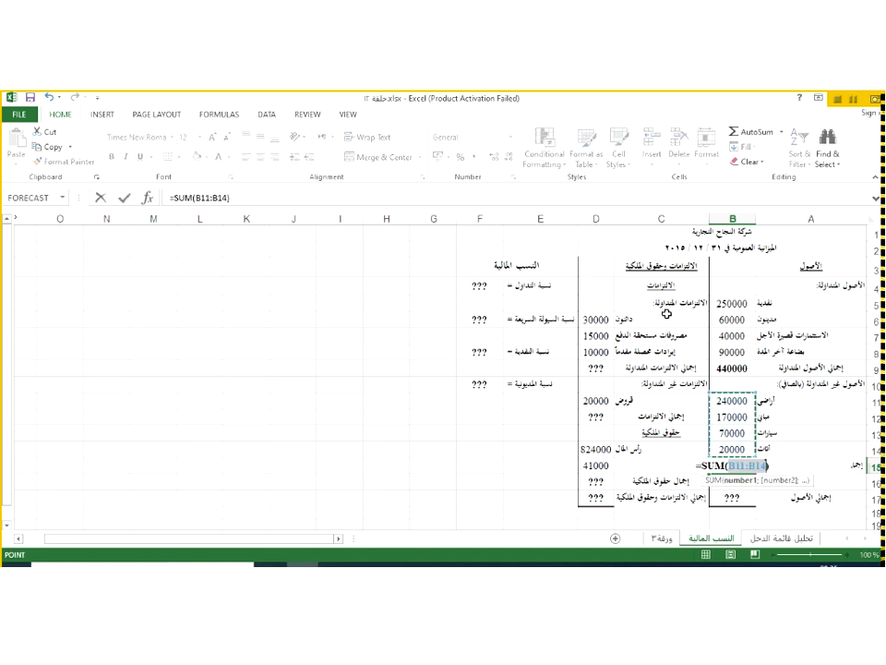
key("Return")
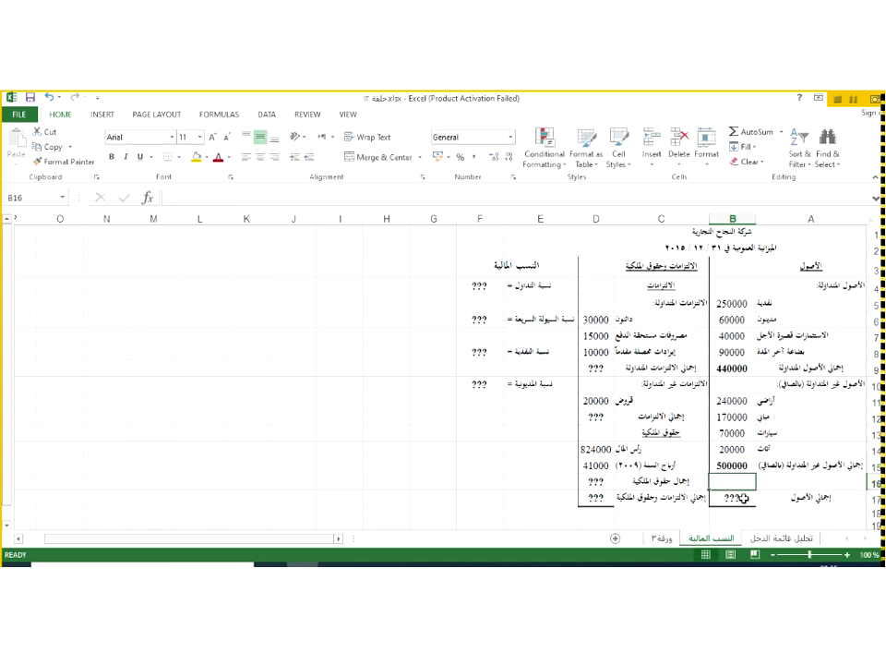
Calculate total assets in B17 by adding the current and non-current asset totals with =B9+B15
left_click(739, 497)
type("=")
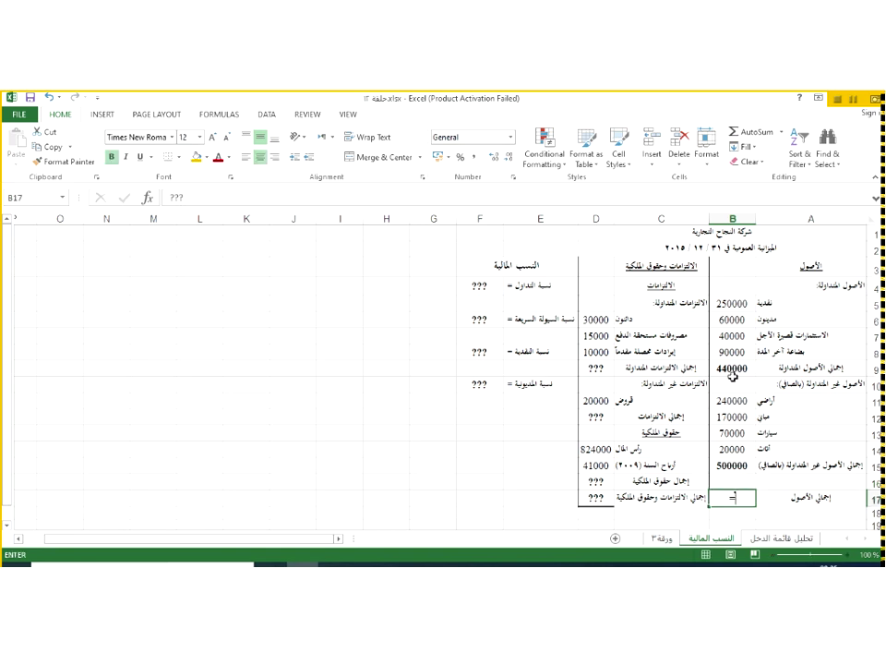
left_click(734, 369)
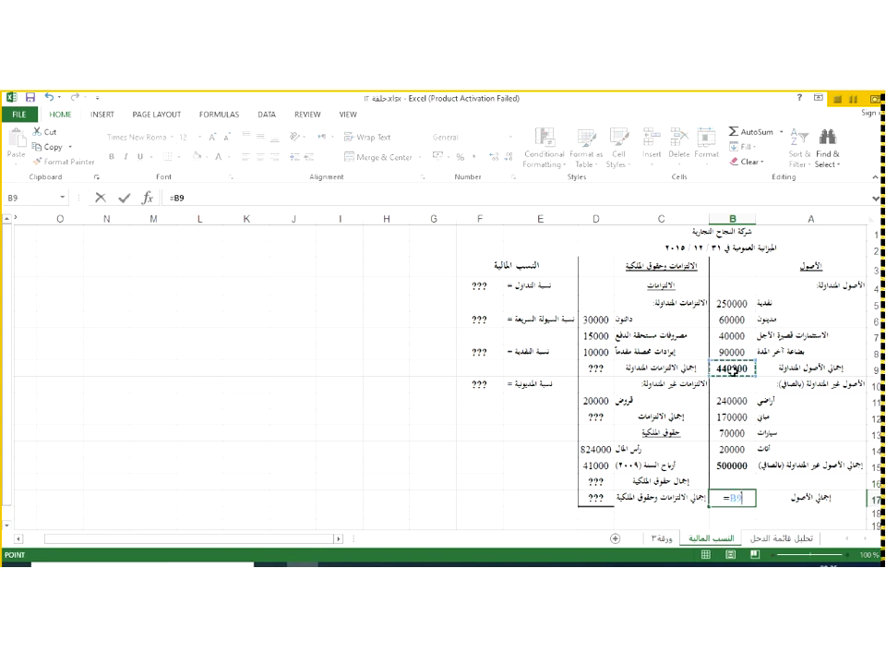
type("+")
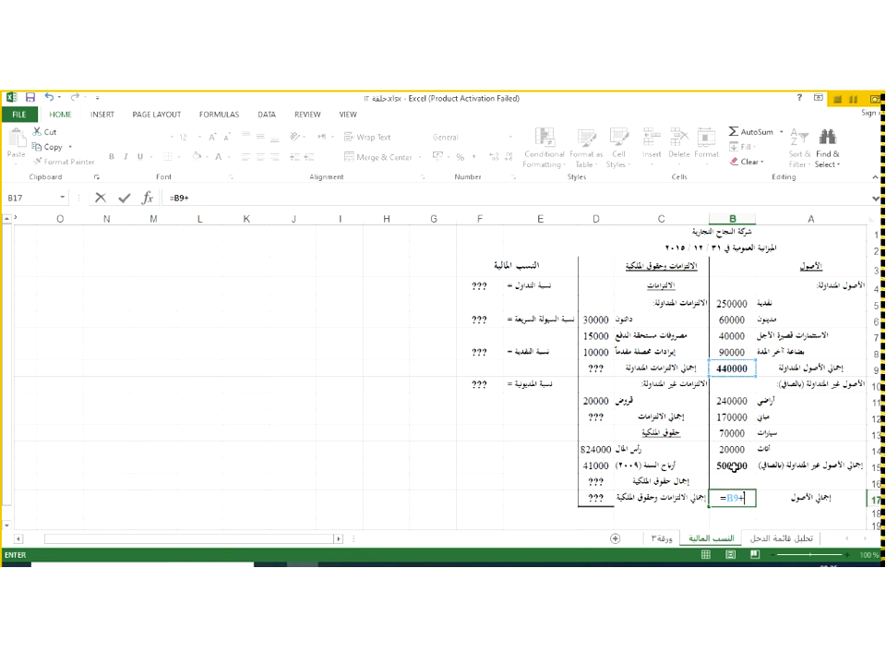
left_click(734, 466)
key("Return")
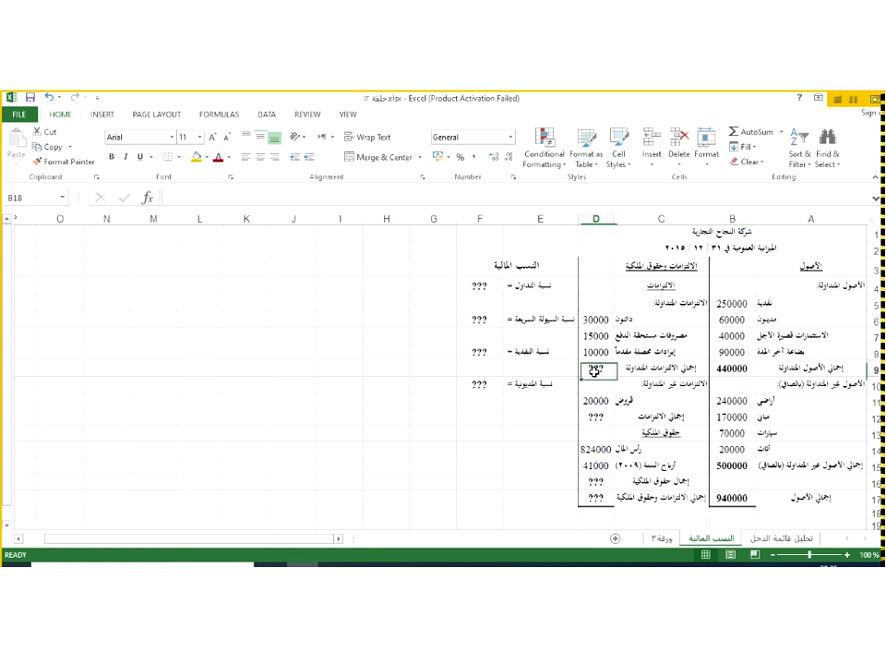
Total the current liabilities in D9 with =SUM(D6:D8)
left_click(596, 369)
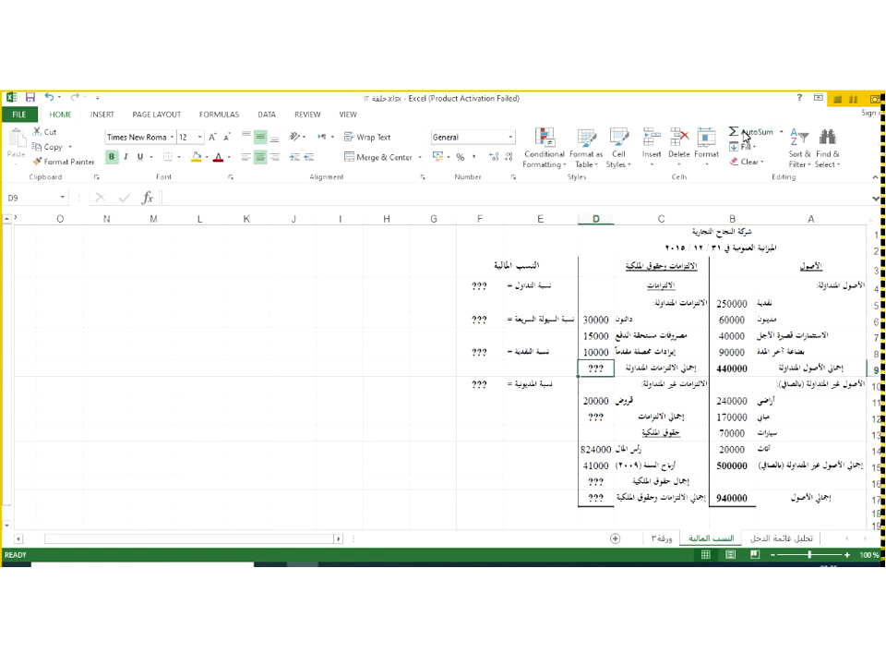
left_click(756, 132)
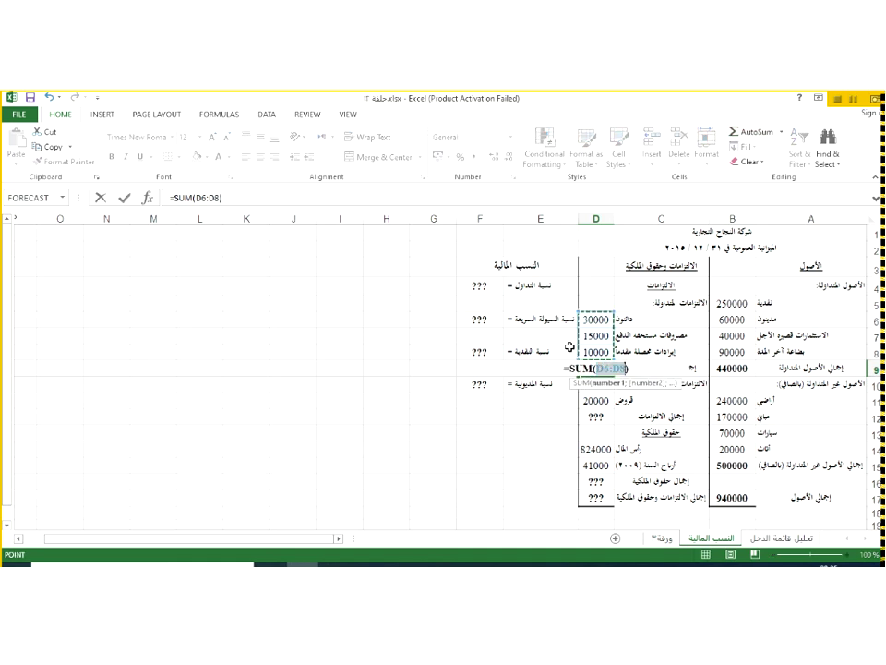
key("Return")
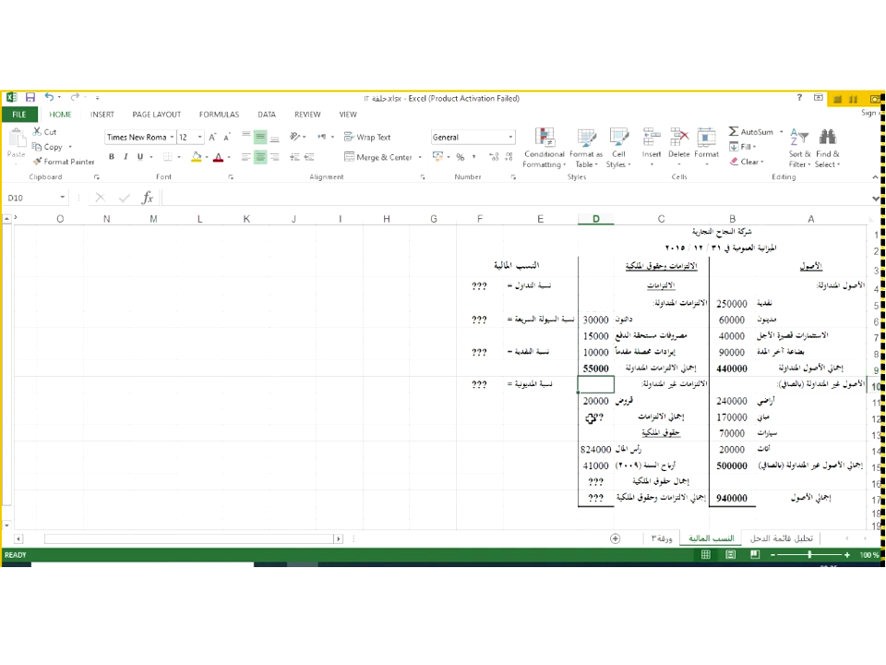
Calculate total liabilities in D12 by adding current liabilities and the loans with =D9+D11
left_click(591, 418)
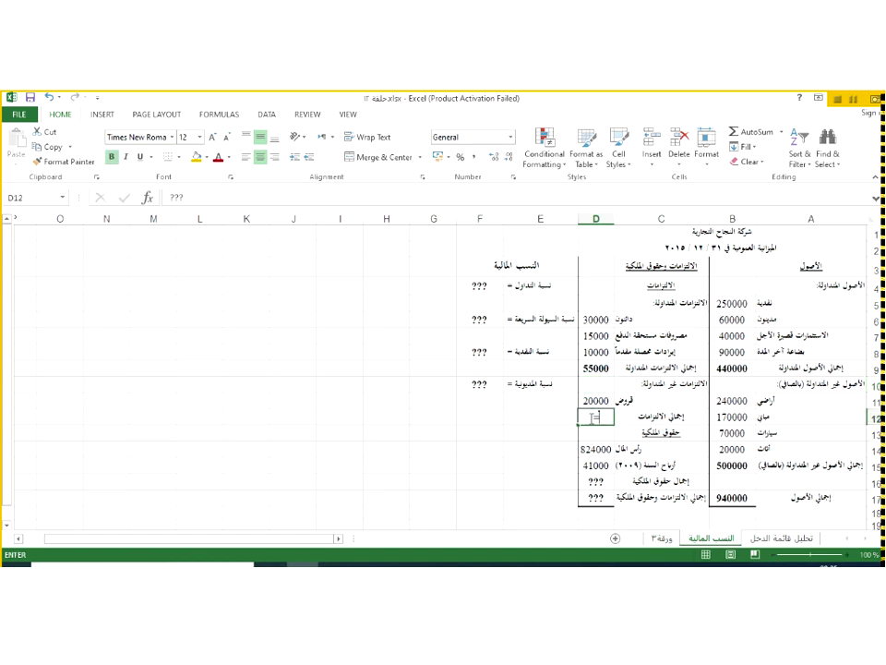
type("=")
left_click(595, 368)
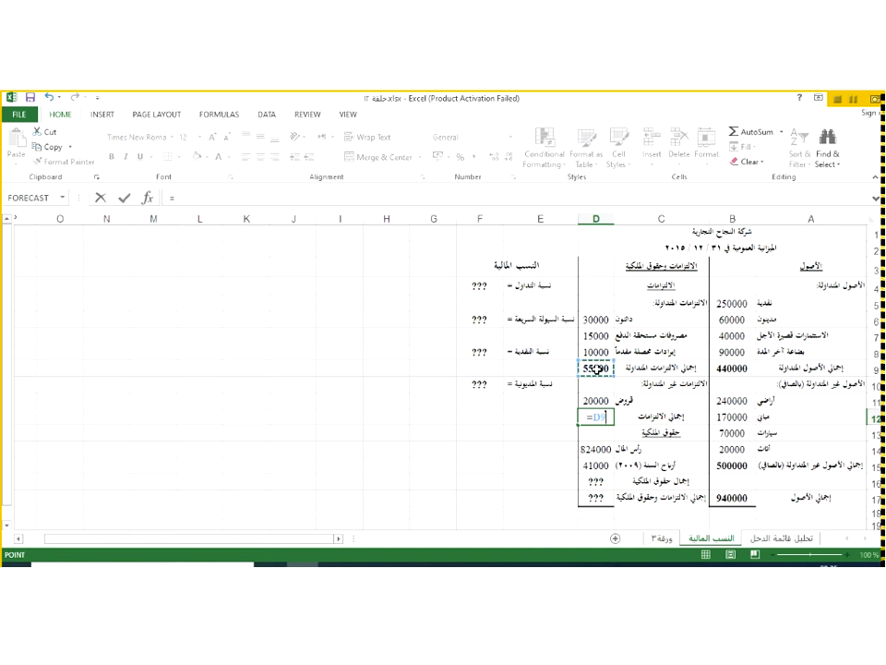
type("+")
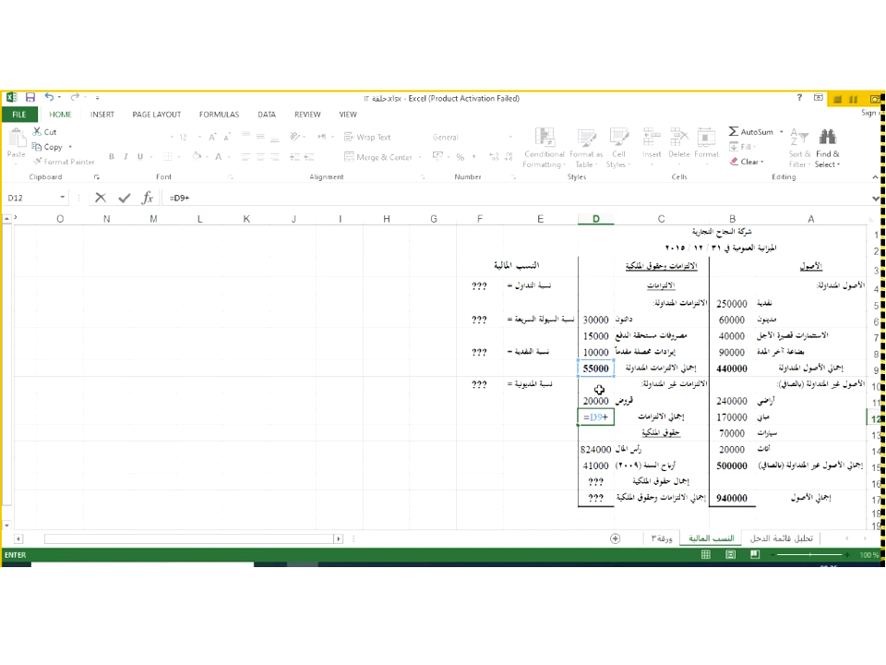
left_click(596, 400)
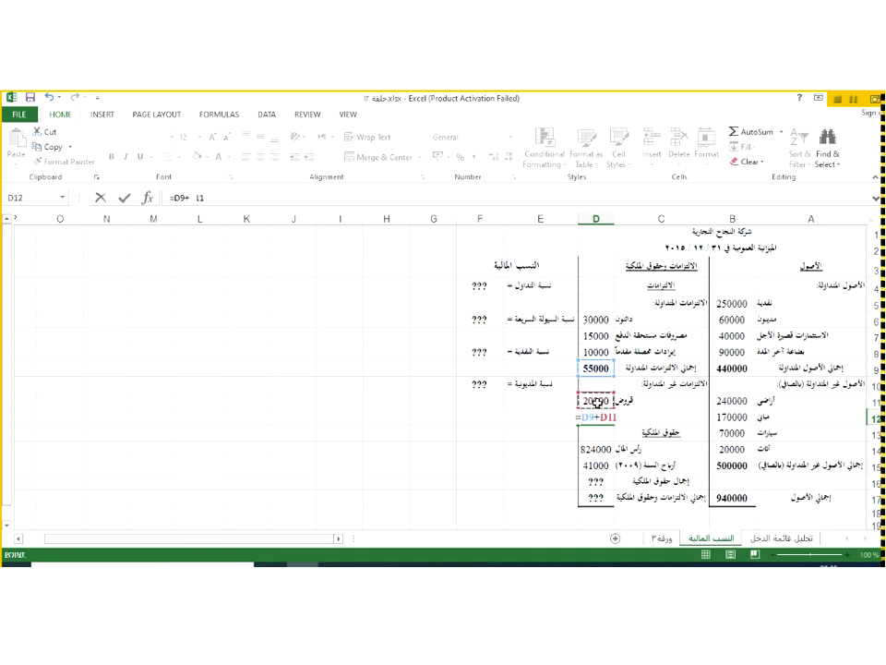
key("Return")
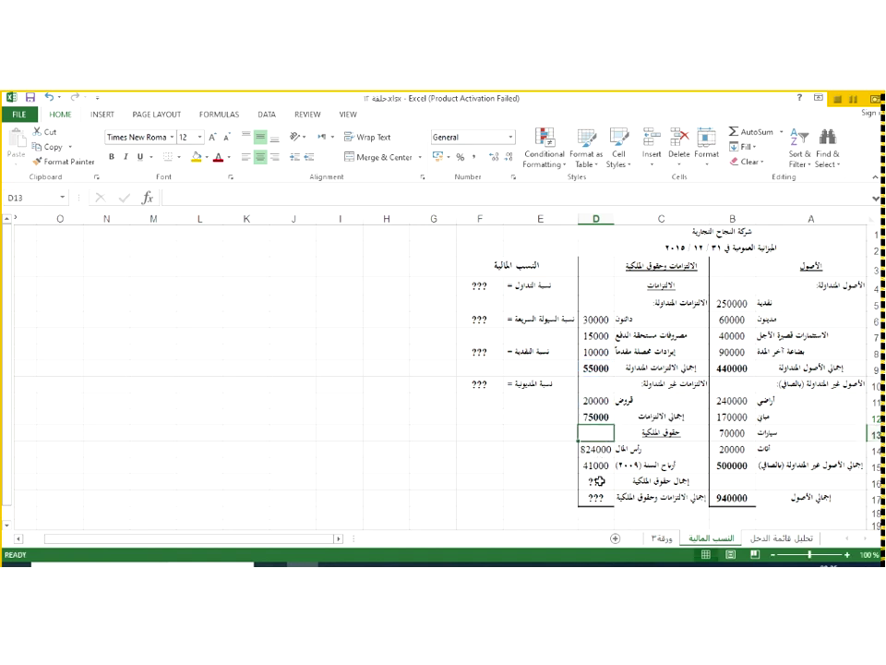
Total the owners' equity in D16 with =SUM(D14:D15)
left_click(599, 482)
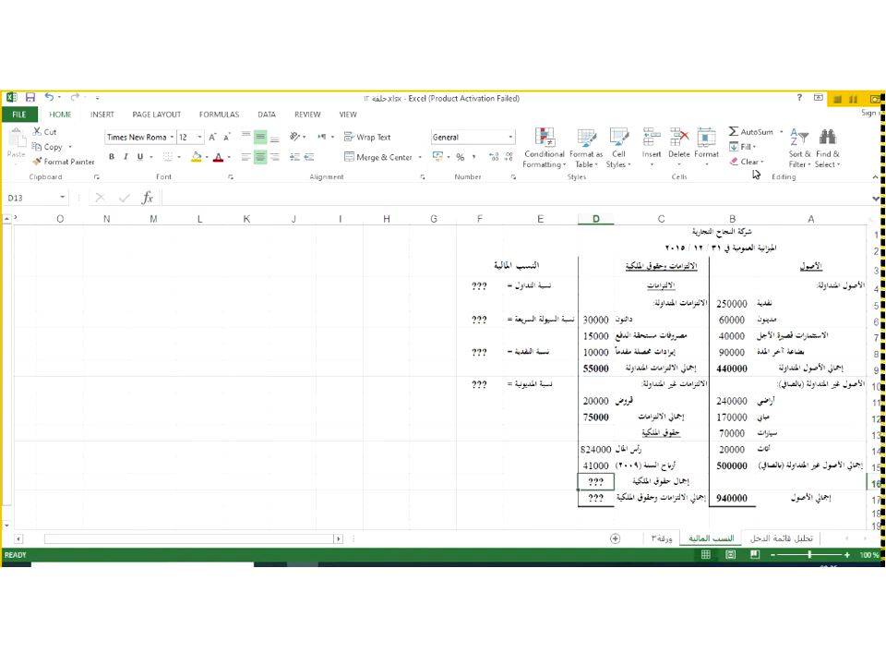
left_click(744, 134)
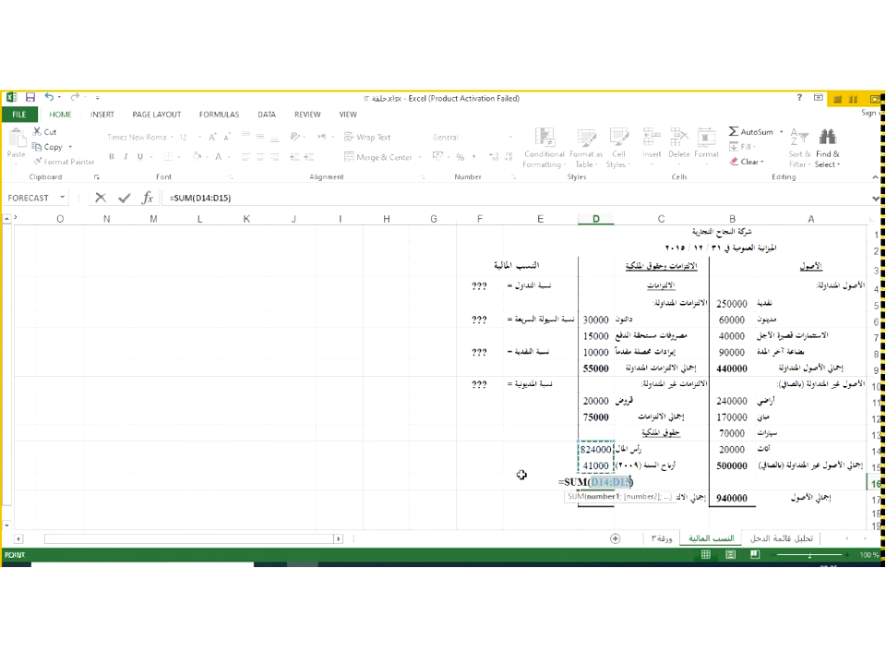
key("Return")
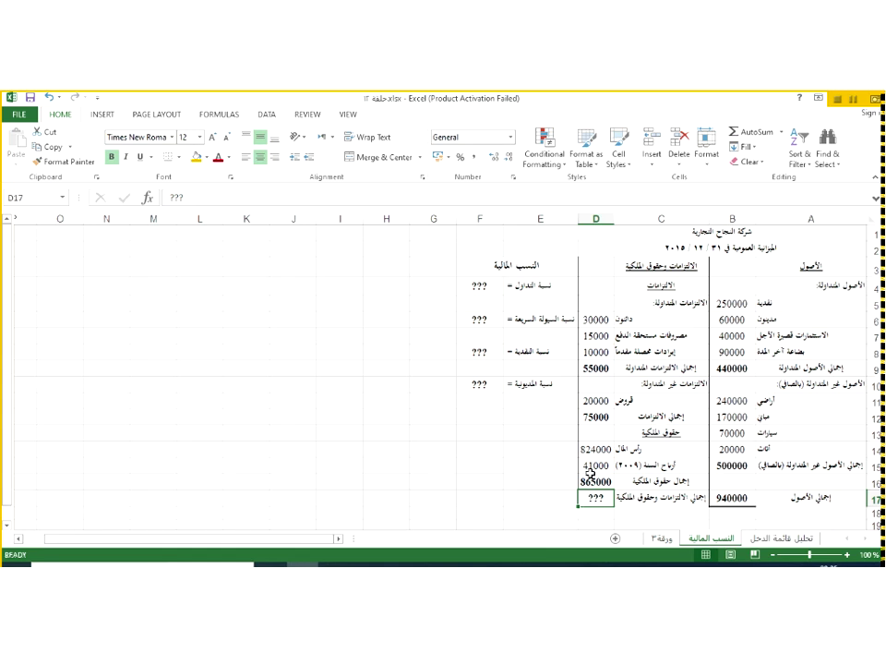
Calculate total liabilities and owners' equity in D17 with =D12+D16
type("=")
left_click(595, 419)
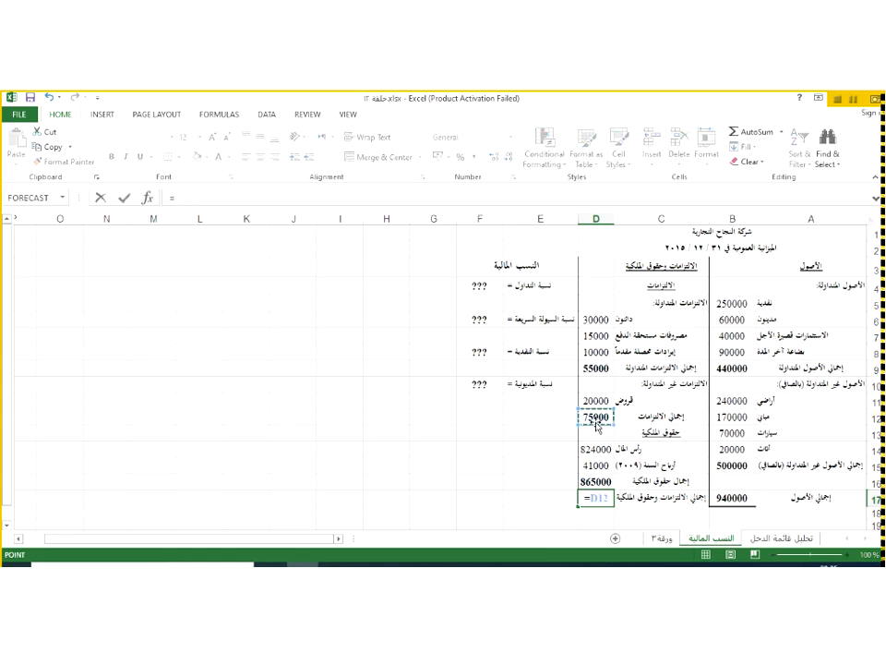
type("+")
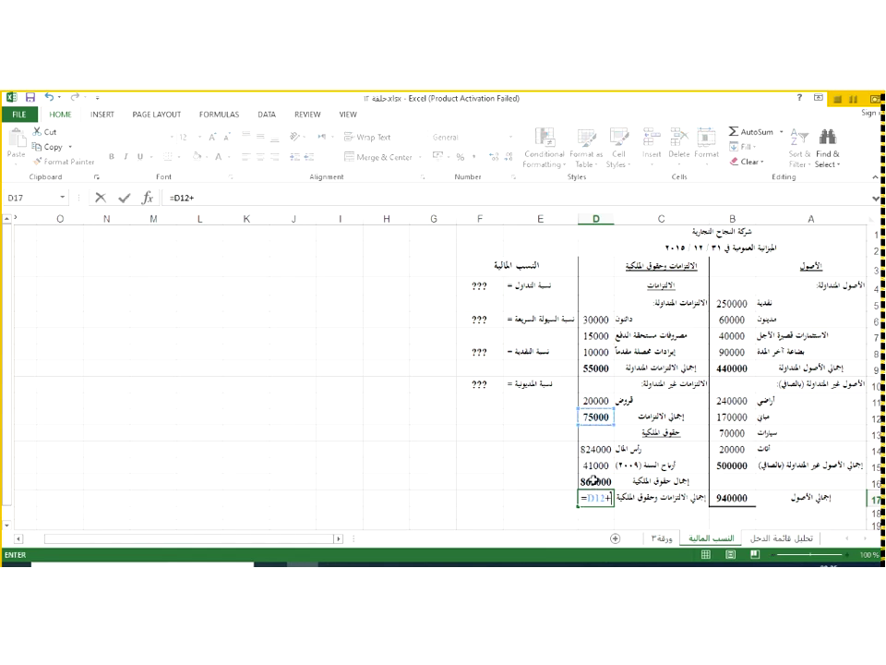
left_click(596, 482)
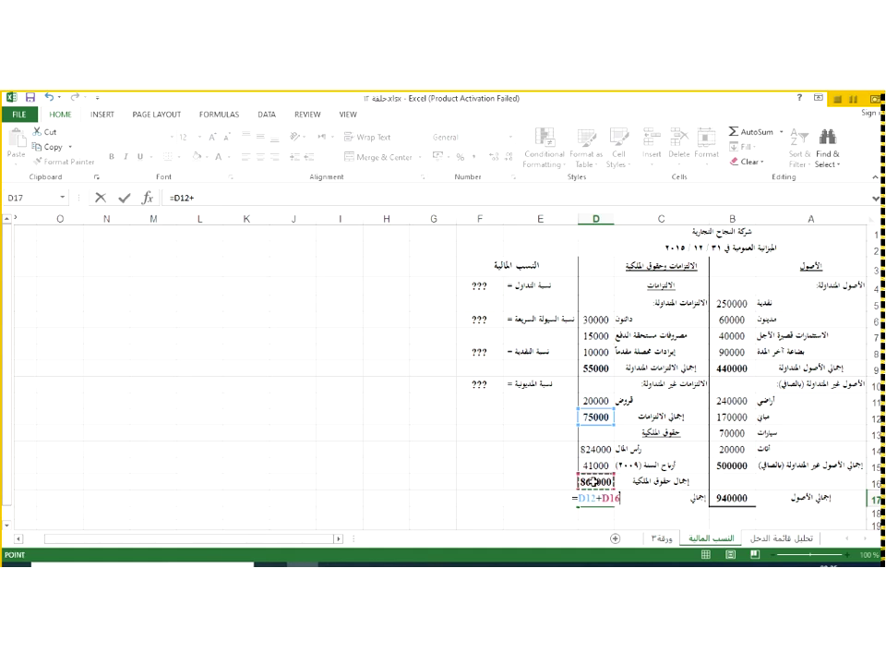
key("Return")
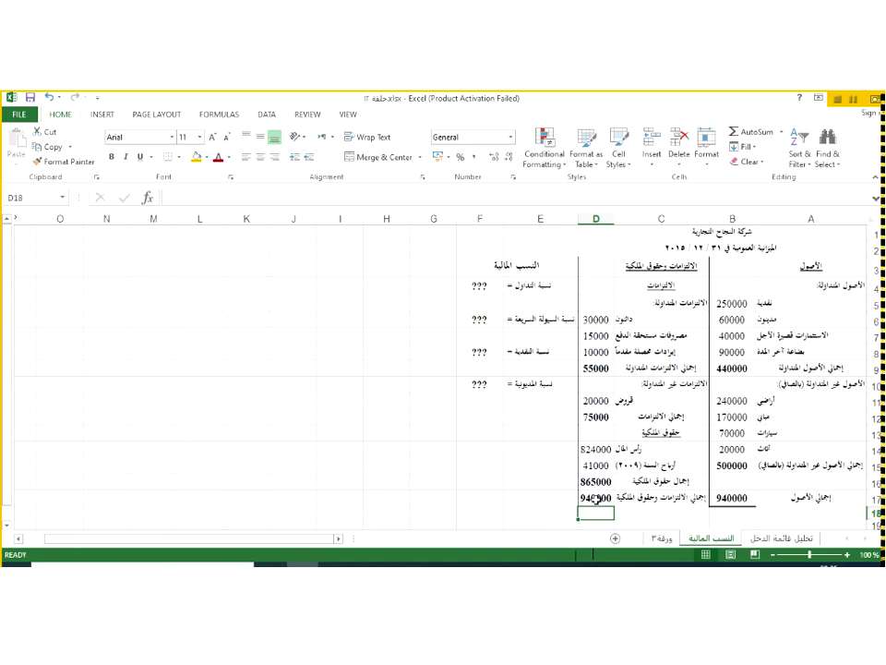
Calculate the current ratio in F4 by dividing current assets by current liabilities with =B9/D9
left_click(471, 286)
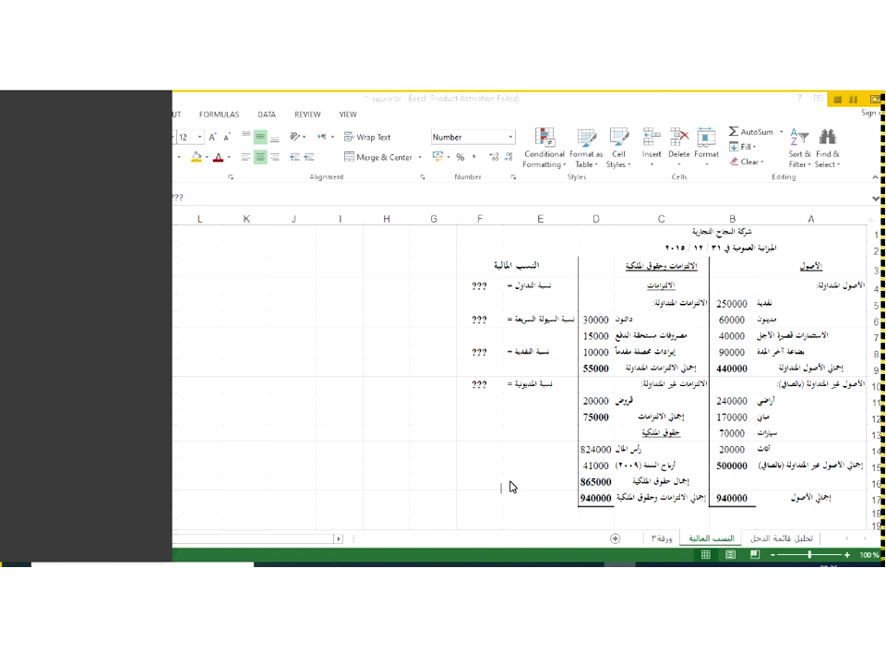
left_click(476, 285)
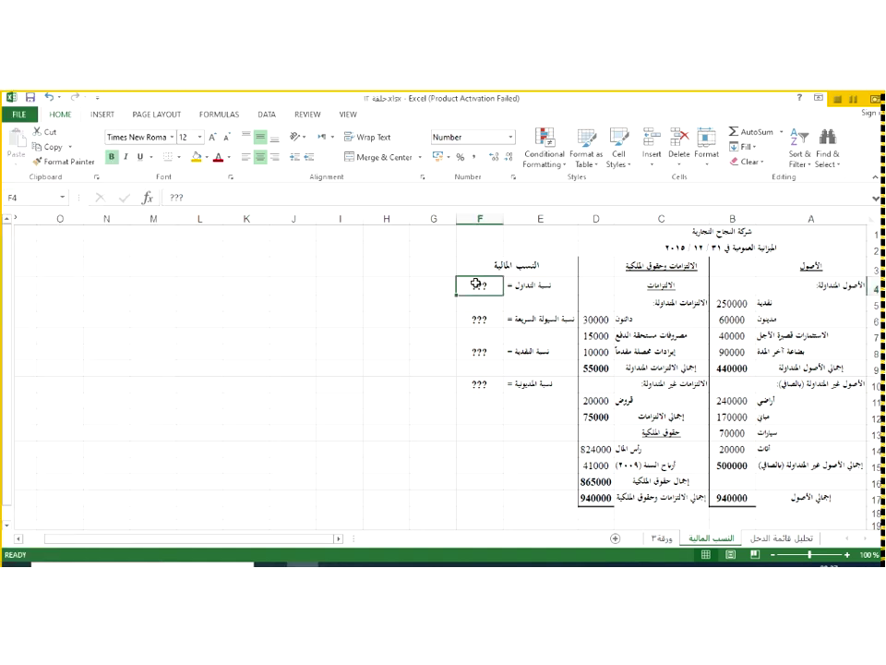
type("=")
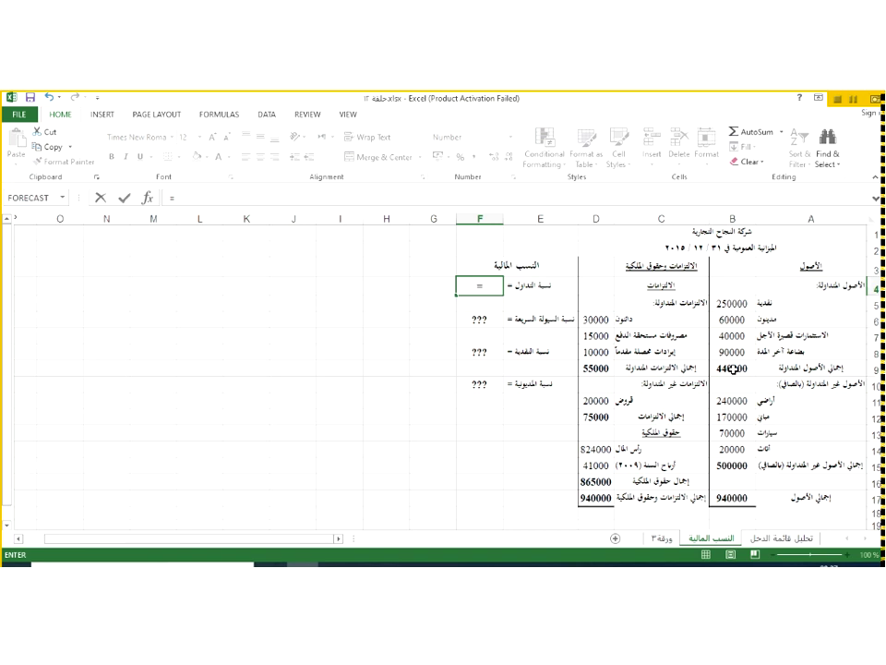
left_click(733, 368)
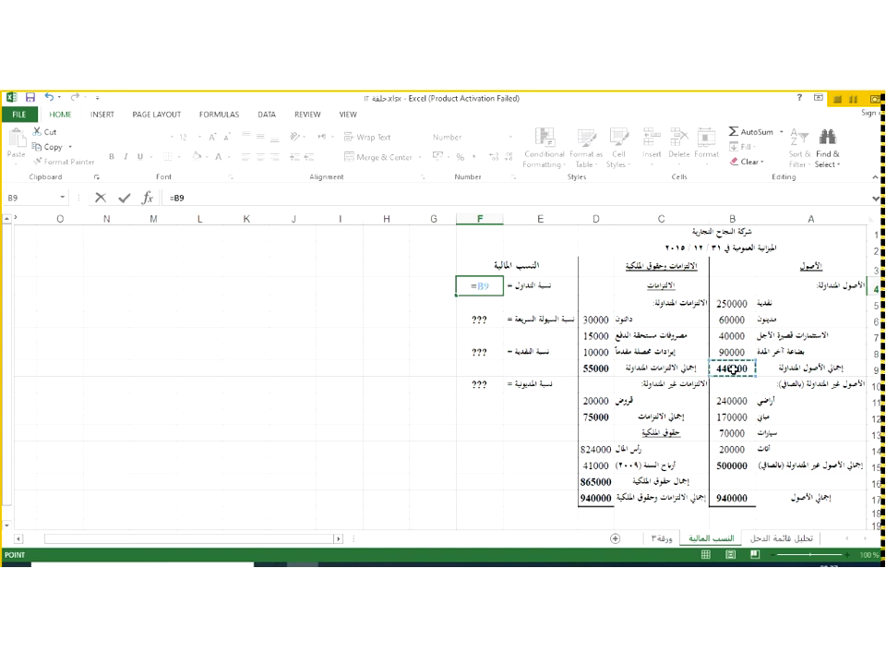
type("/")
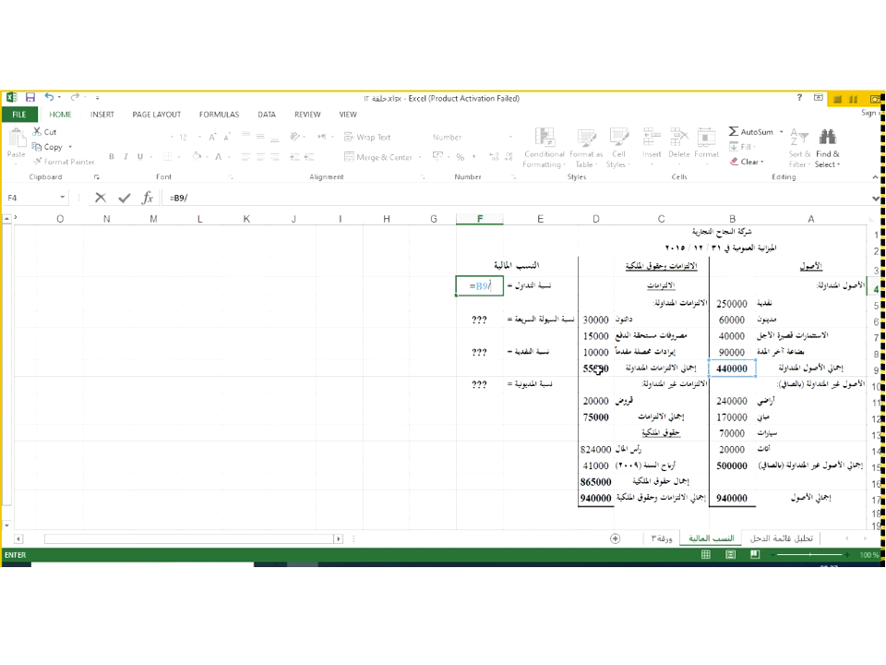
left_click(600, 368)
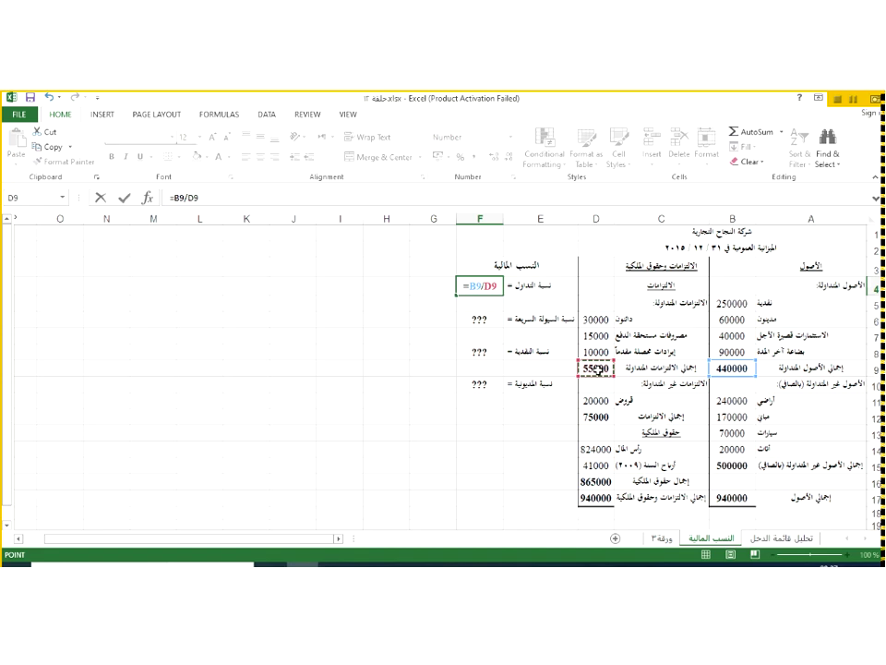
key("Return")
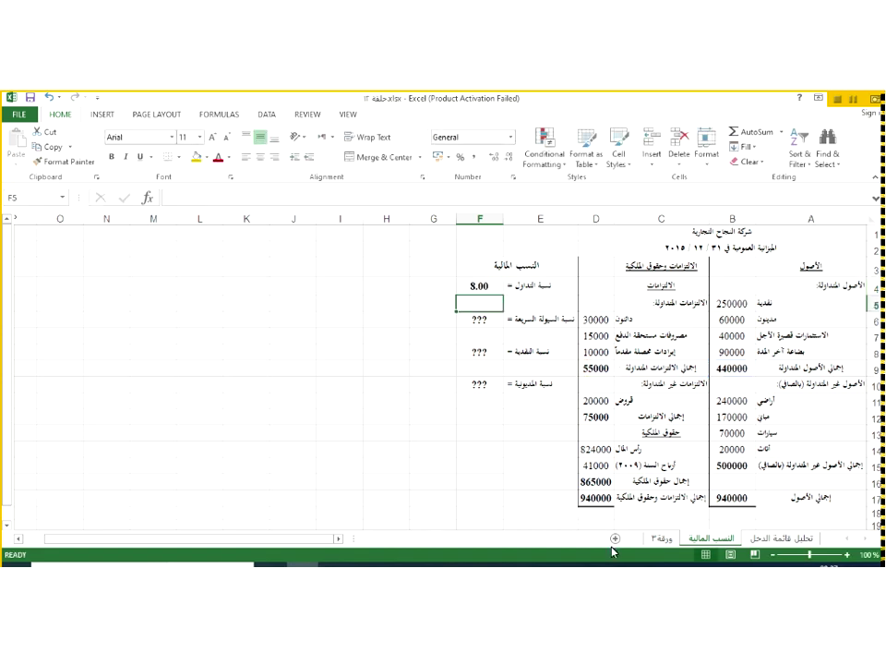
Calculate the quick ratio in F6 by excluding ending inventory from current assets with =(B9-B8)/D9
key("super+Tab")
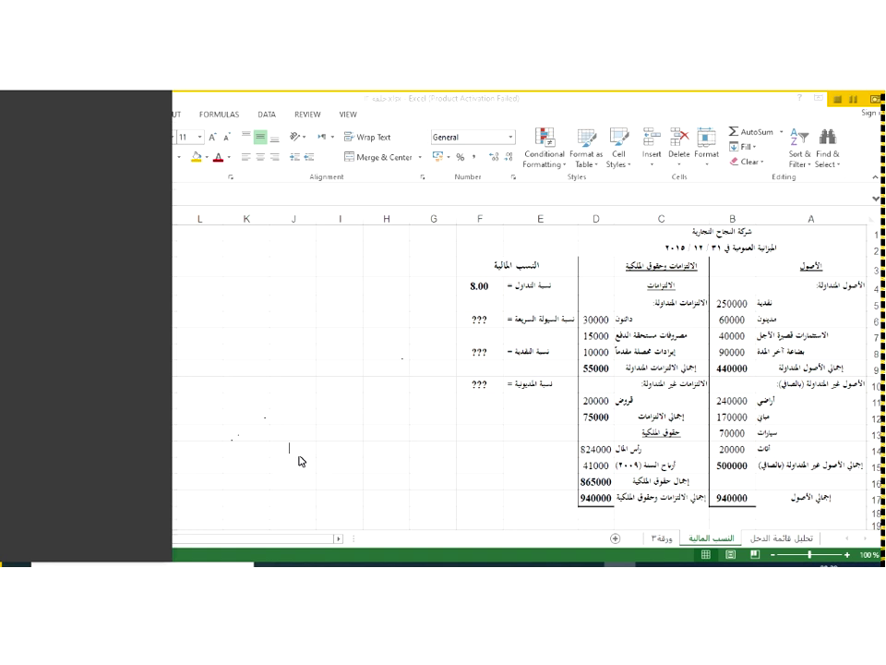
left_click(471, 320)
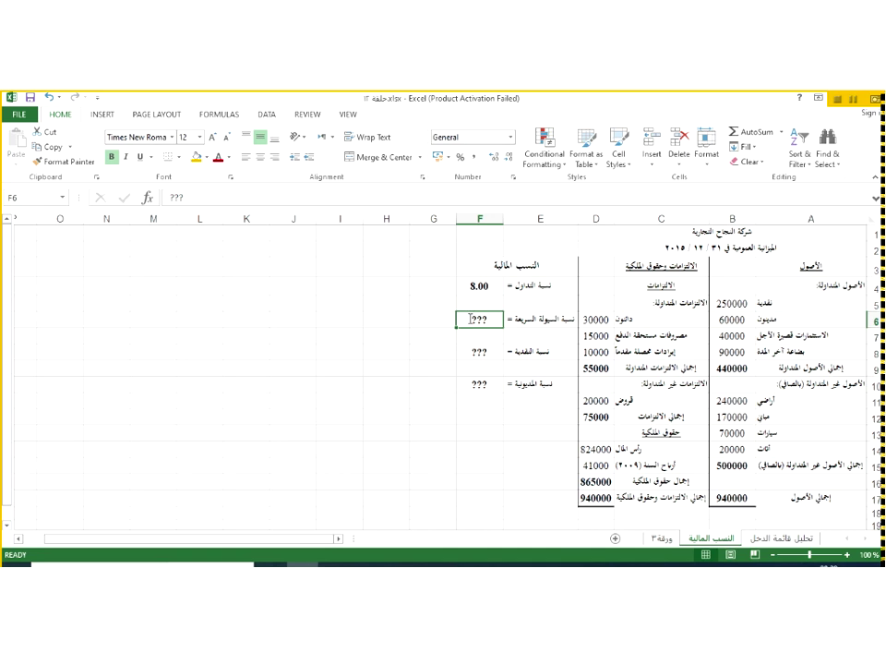
type("=")
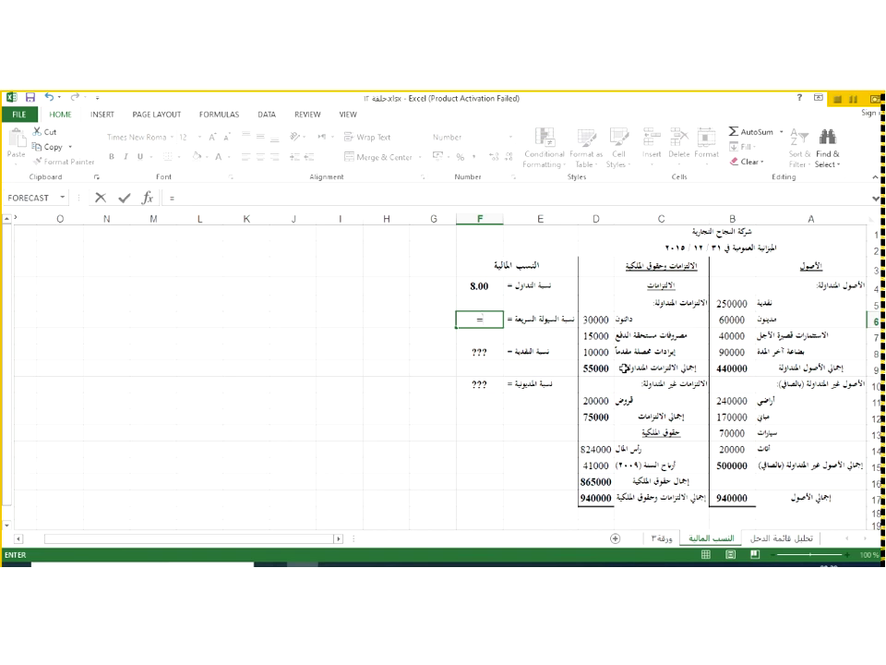
type(")")
key("BackSpace")
type("(")
left_click(744, 372)
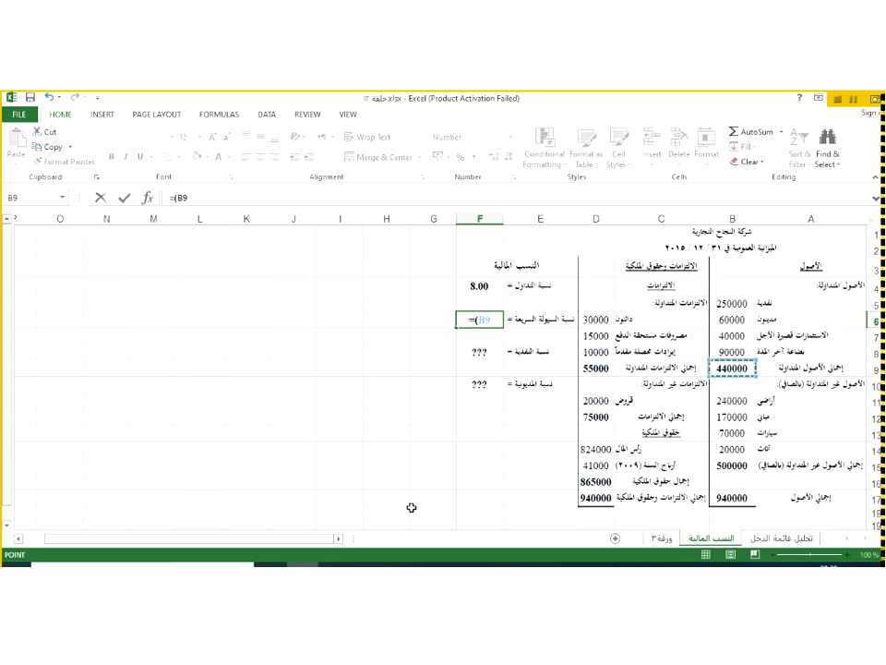
type("-")
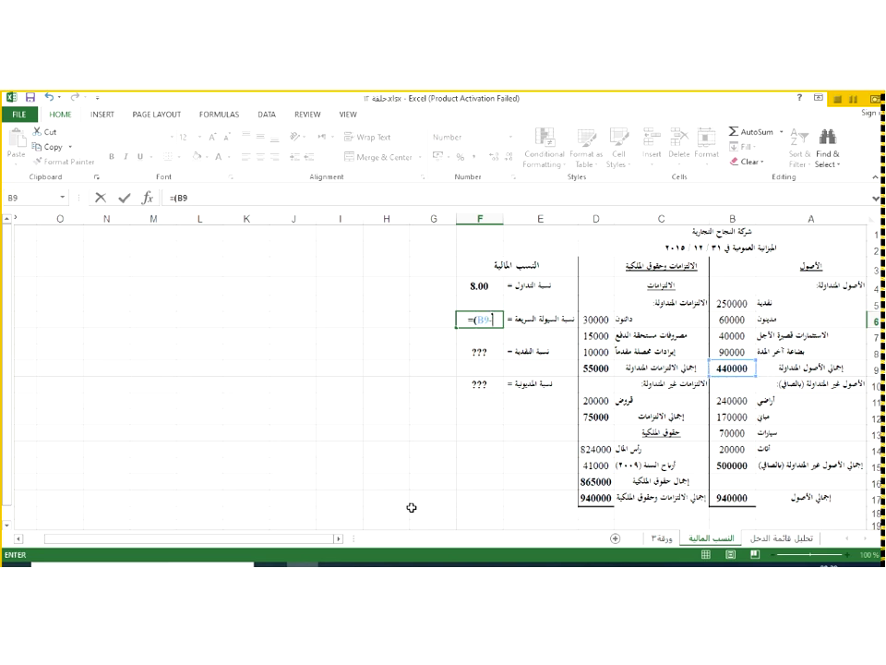
left_click(725, 352)
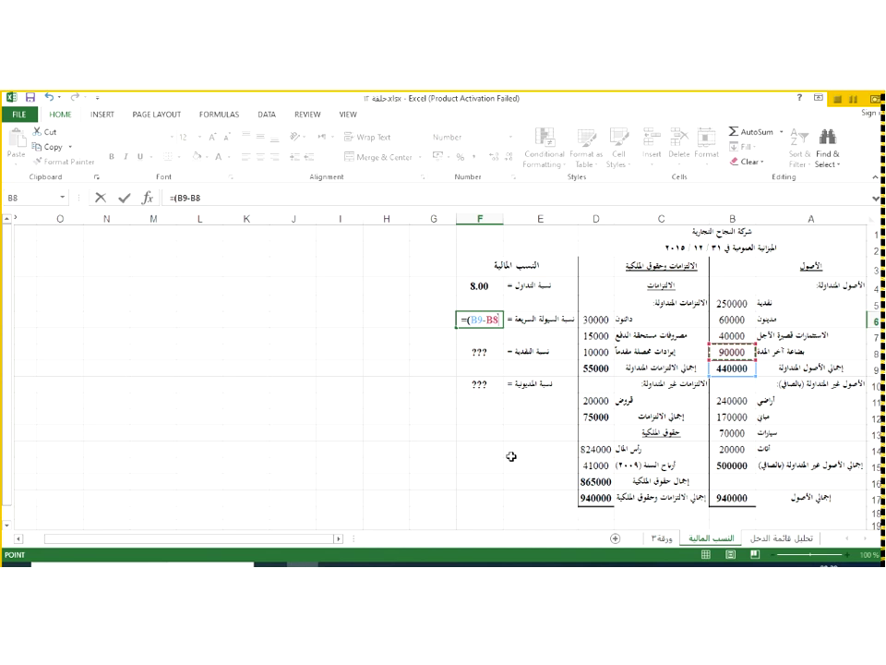
type(")/")
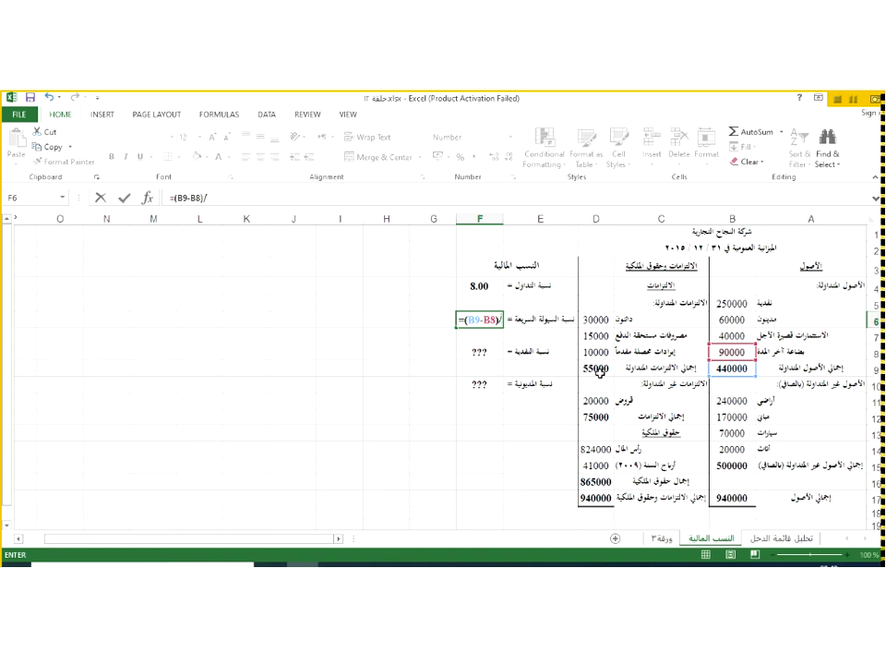
left_click(598, 369)
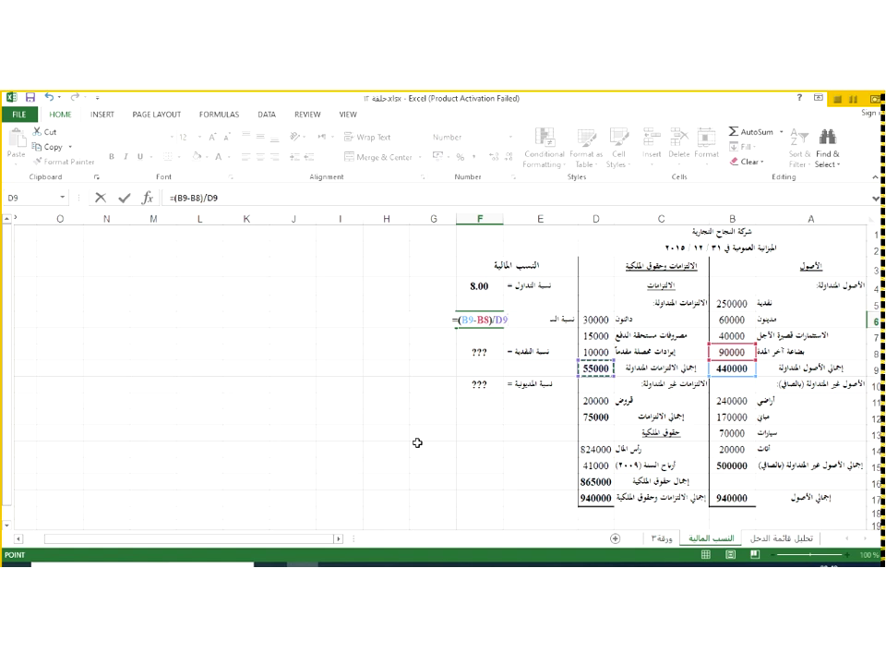
key("Return")
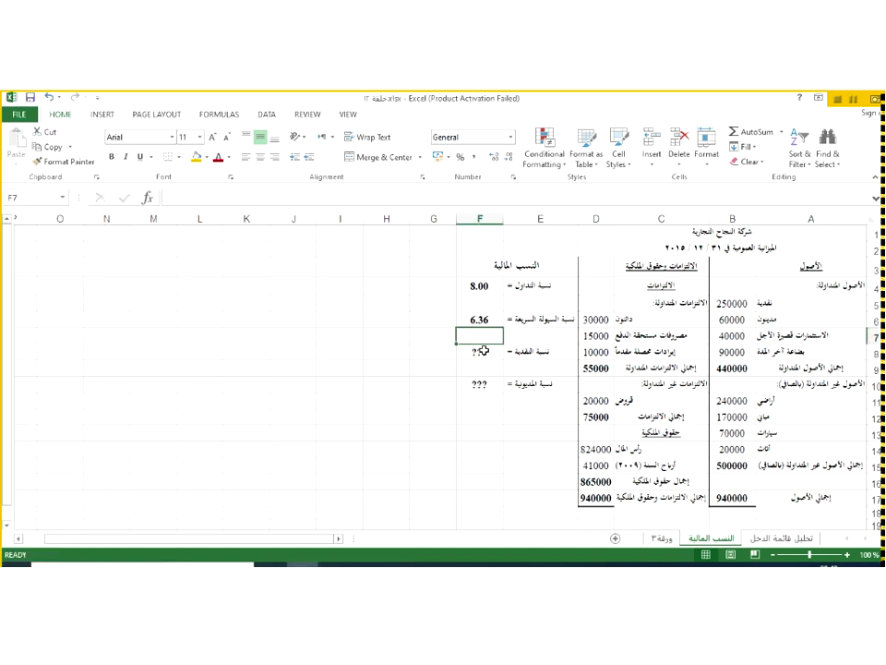
Calculate the cash ratio in F8 by dividing cash plus short-term investments by current liabilities with =(B5+B7)/D9
left_click(466, 355)
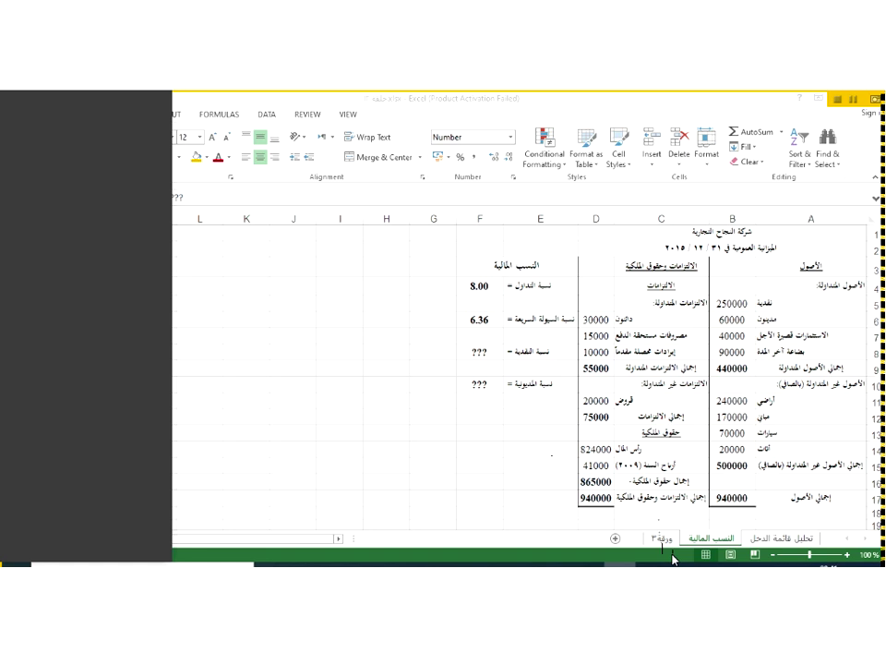
left_click(487, 356)
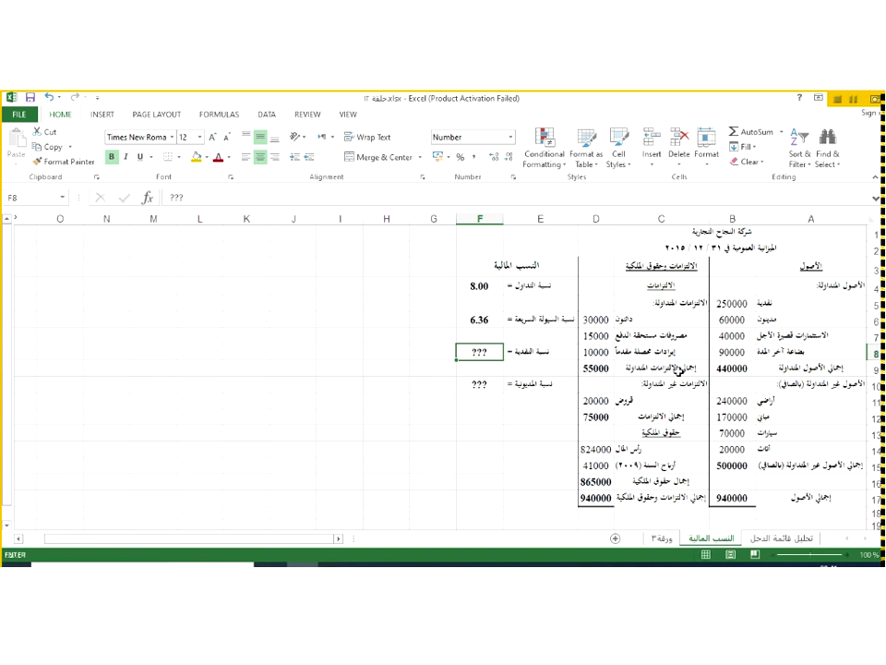
type("=")
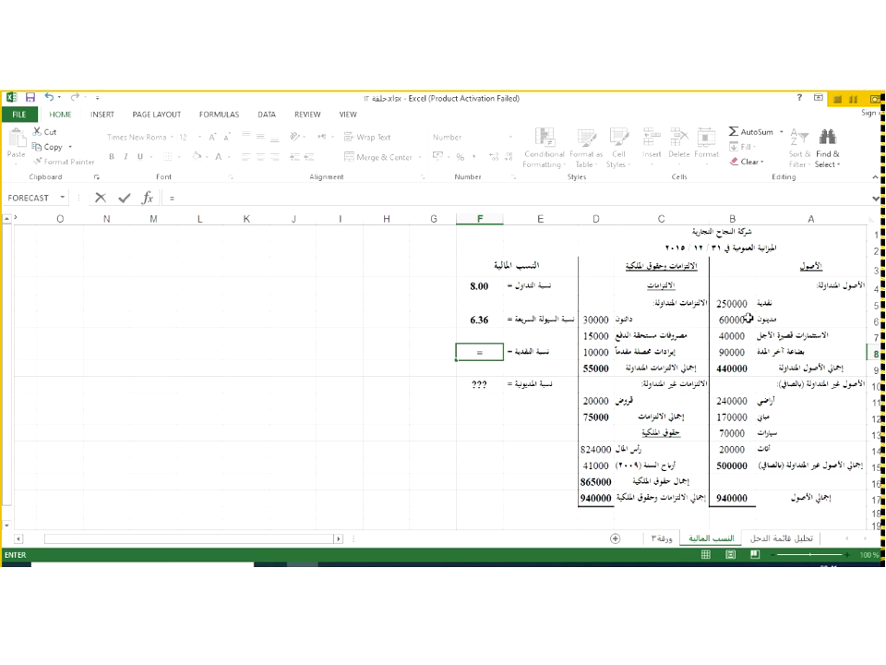
left_click(739, 303)
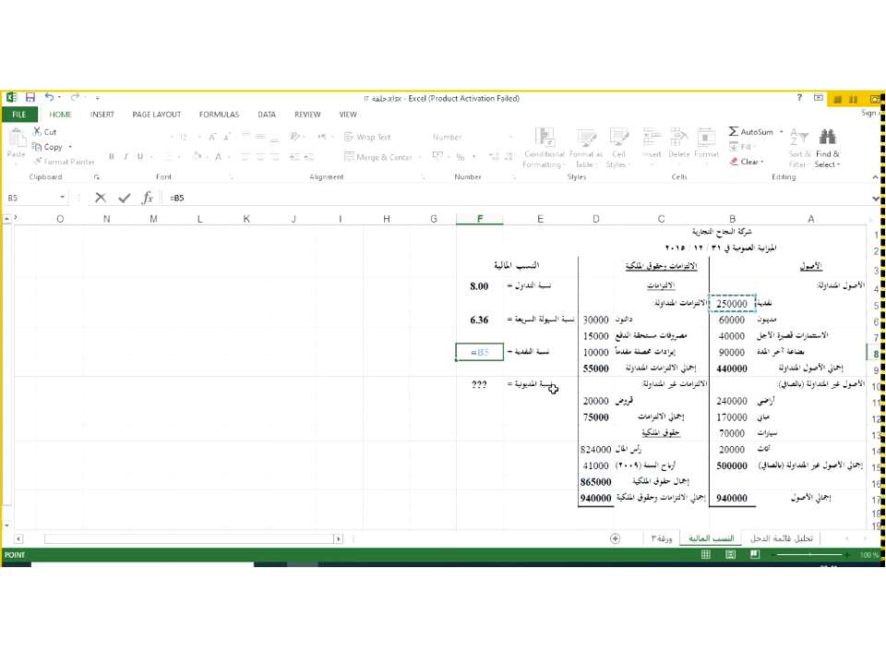
key("BackSpace")
key("BackSpace")
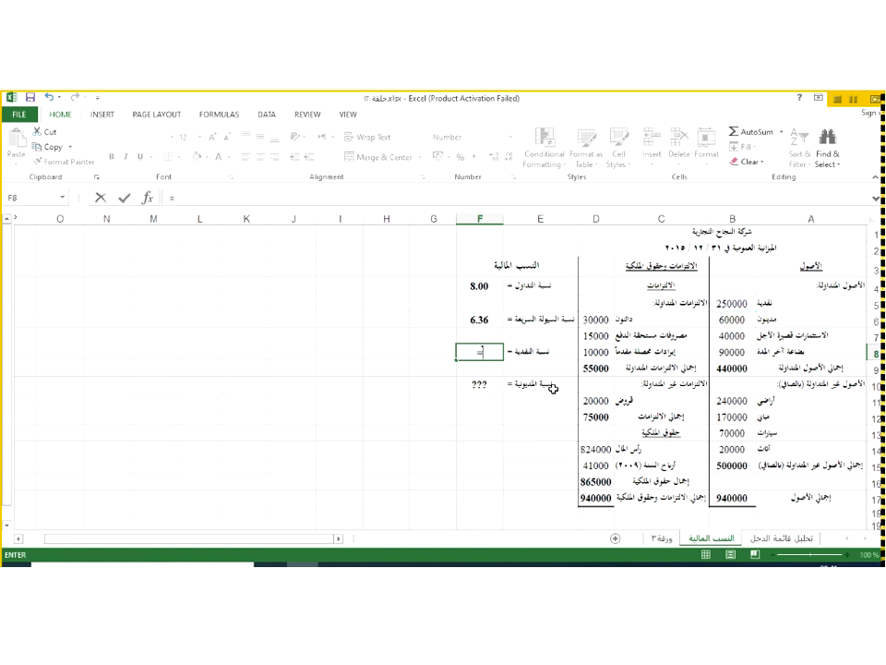
type("(")
left_click(728, 305)
type("+")
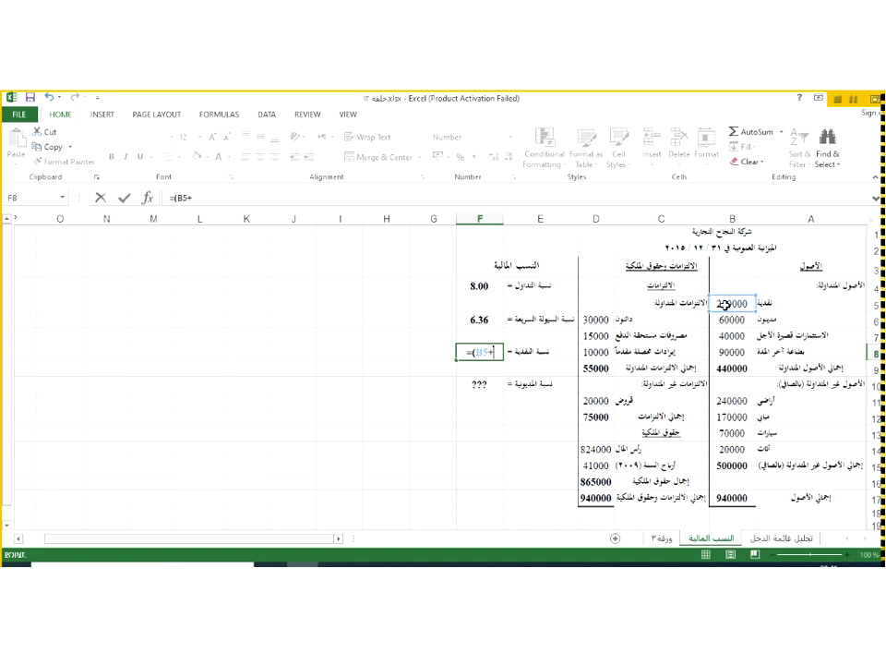
left_click(736, 336)
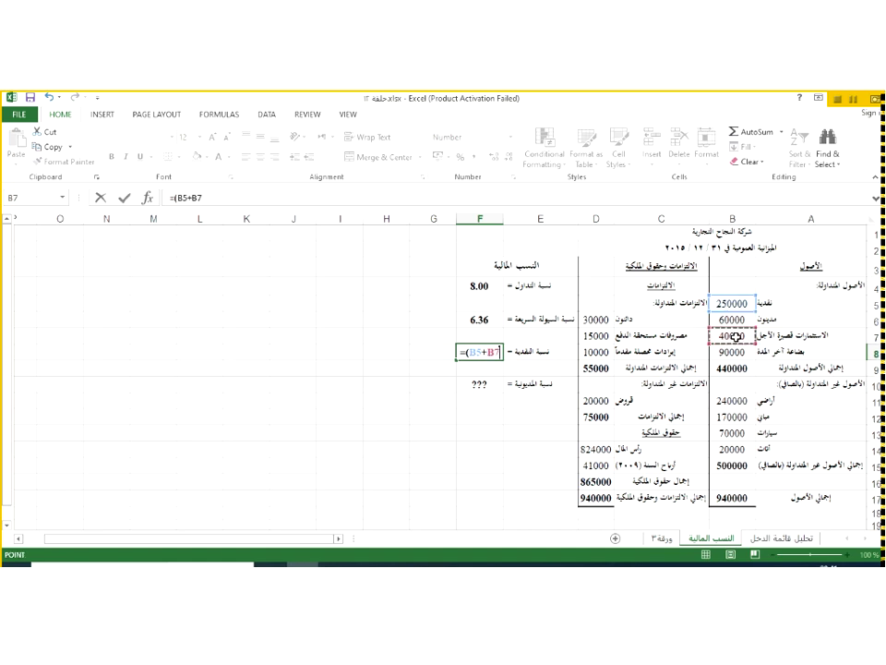
type(")")
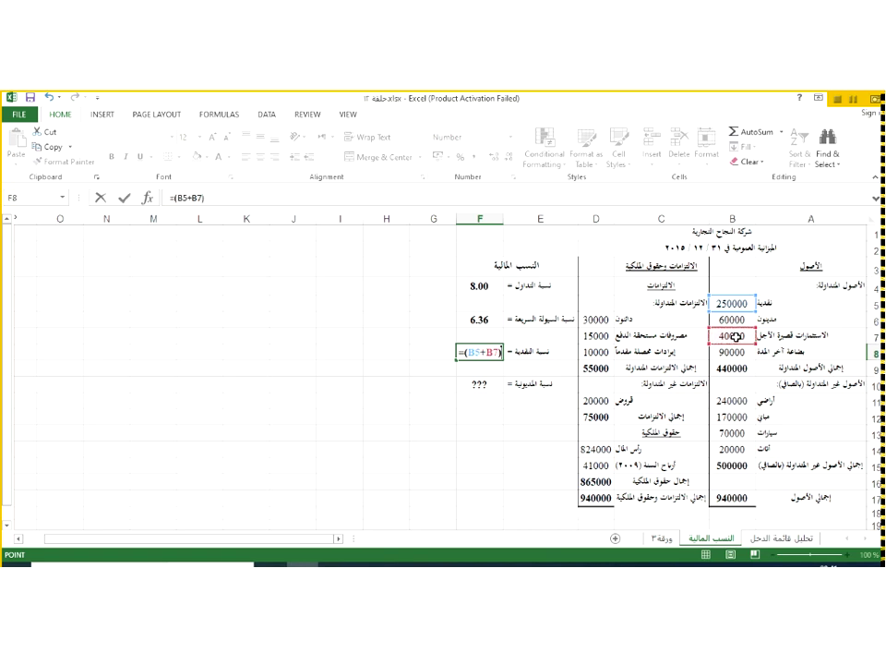
type("/")
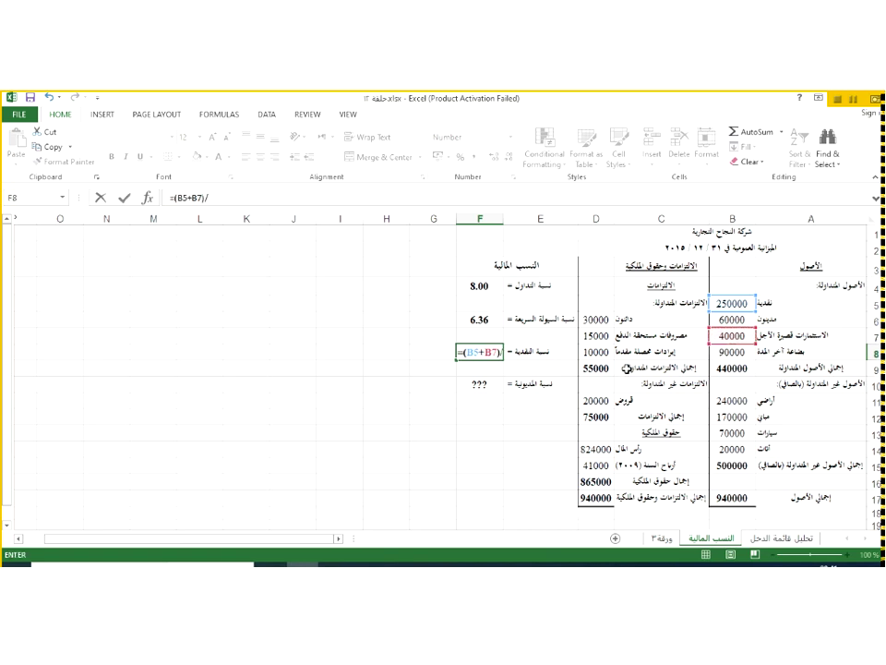
left_click(606, 374)
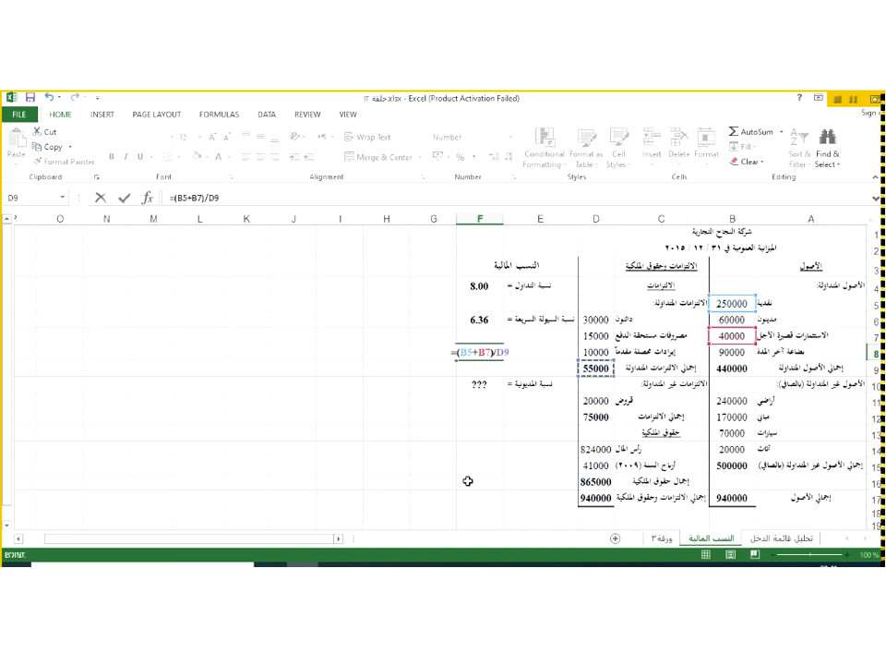
key("Return")
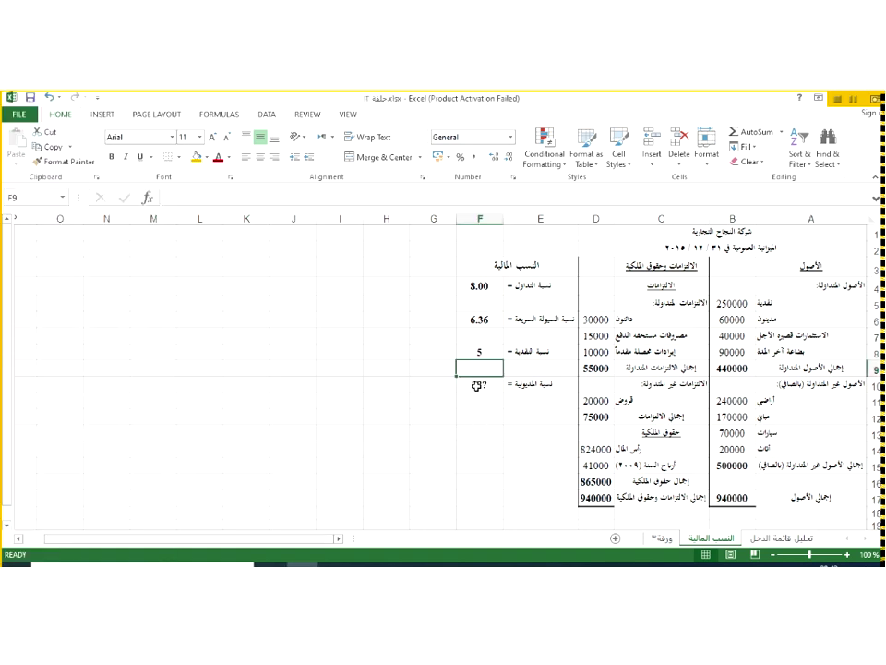
Calculate the debt ratio in F10 by dividing total liabilities by total assets with =D12/B17
key("Down")
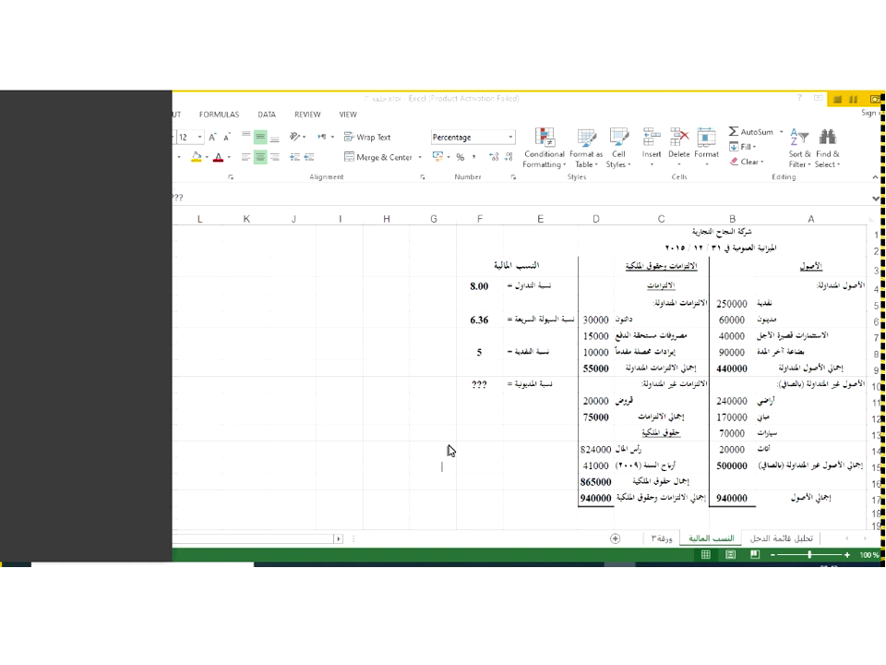
left_click(482, 386)
type("=")
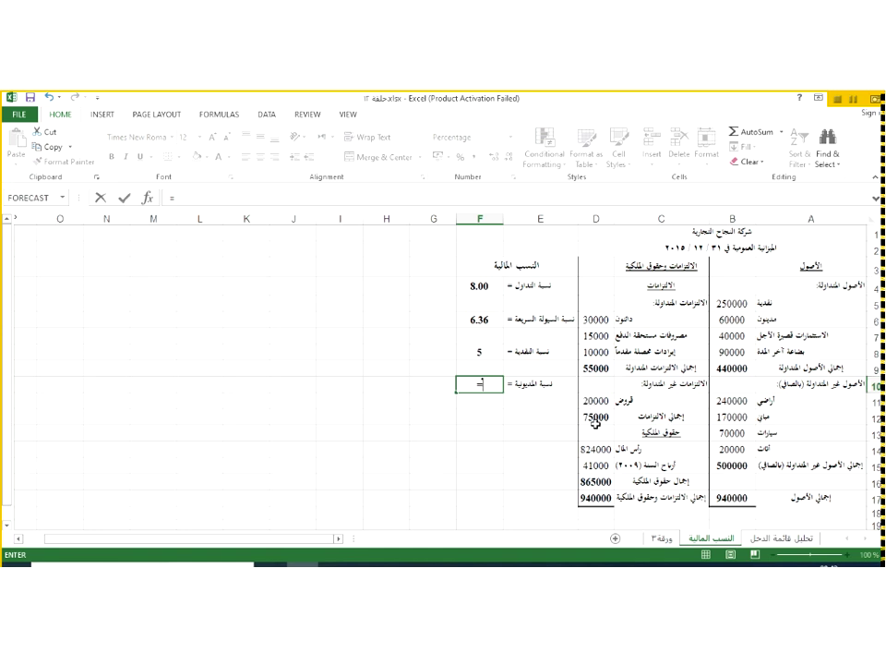
left_click(596, 418)
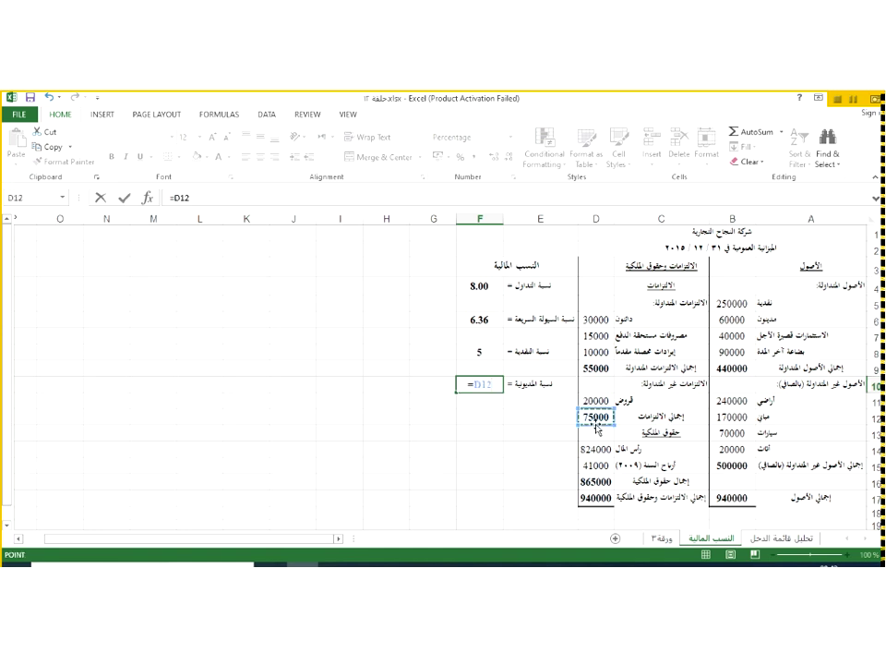
type("/")
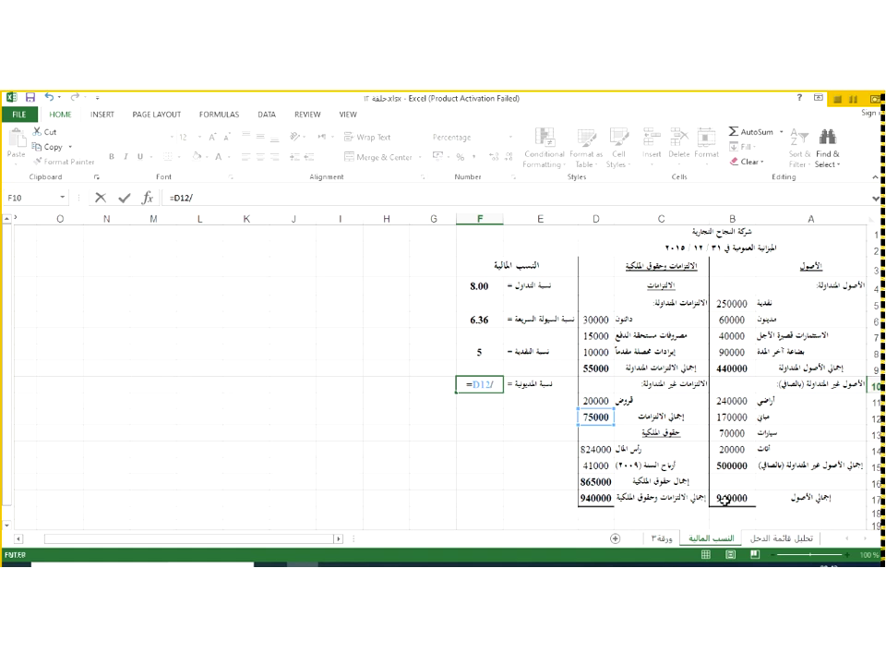
left_click(727, 500)
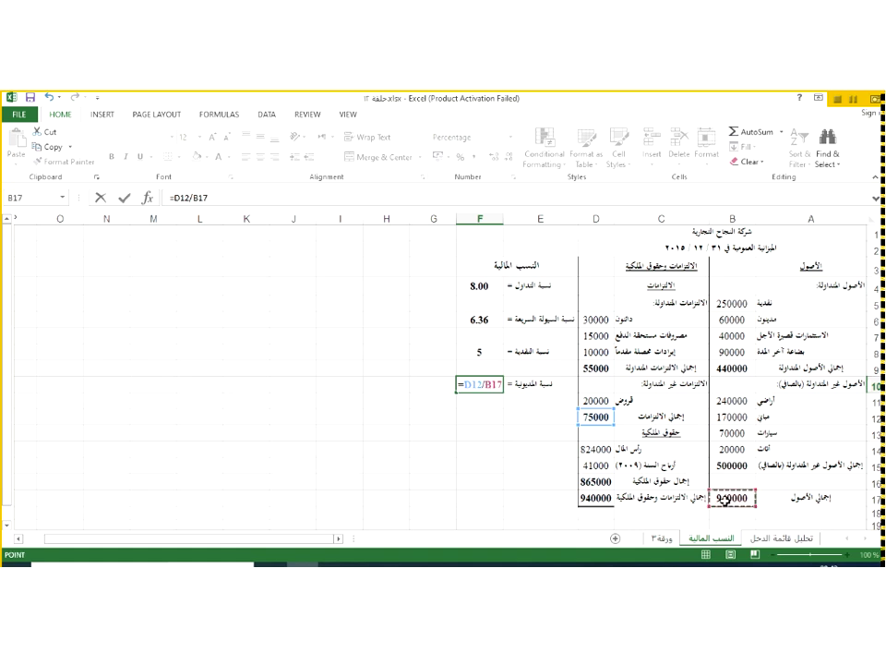
key("Return")
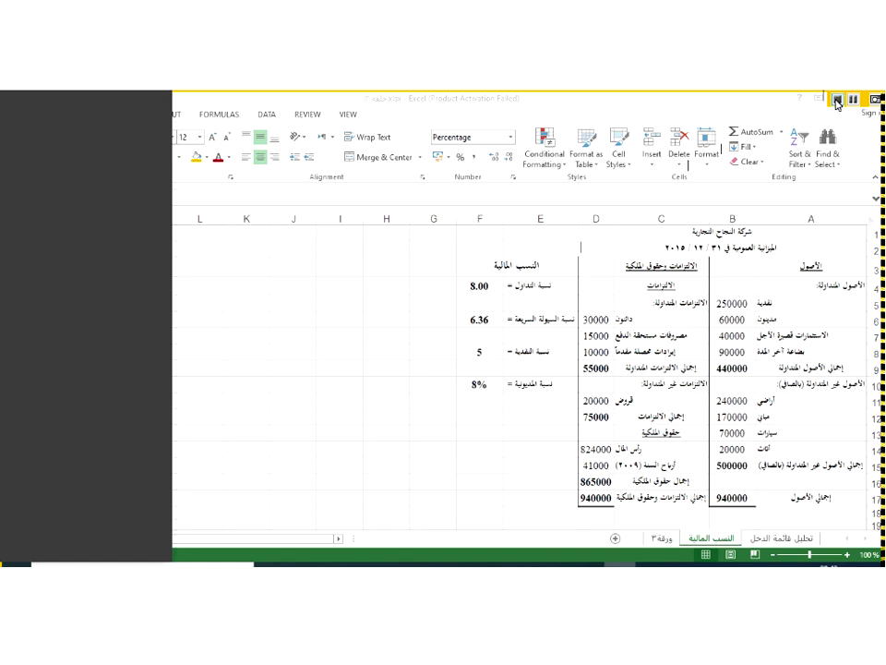
left_click(837, 102)
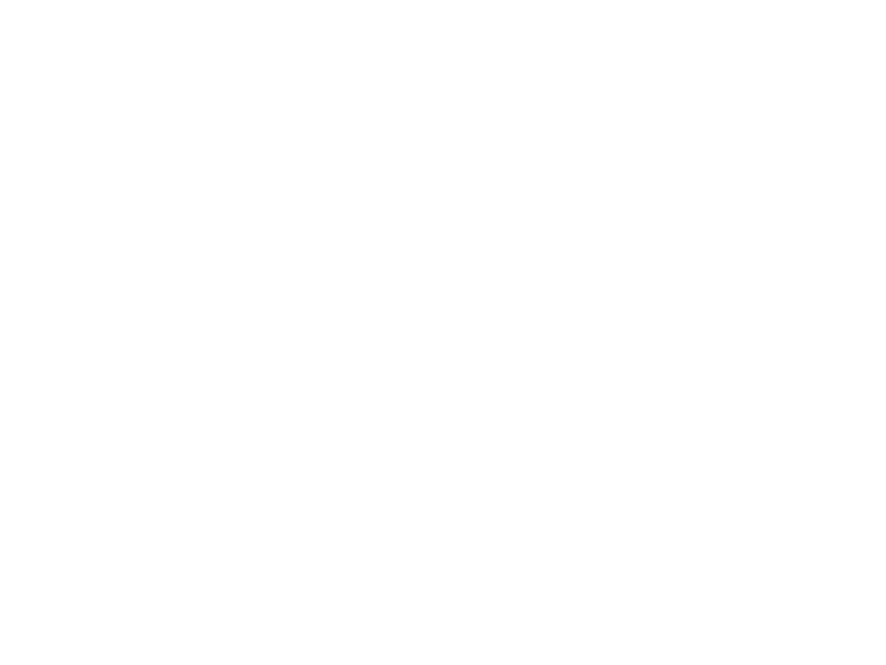